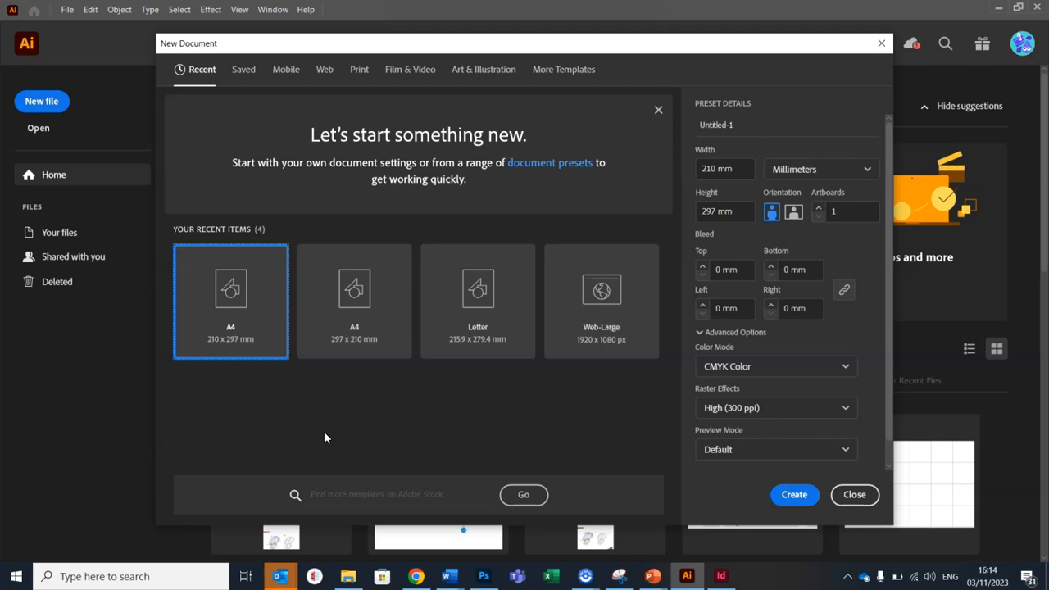
# Create a new document from the A4 print preset, 210 x 297 mm in portrait orientation.
pyautogui.click(366, 72)
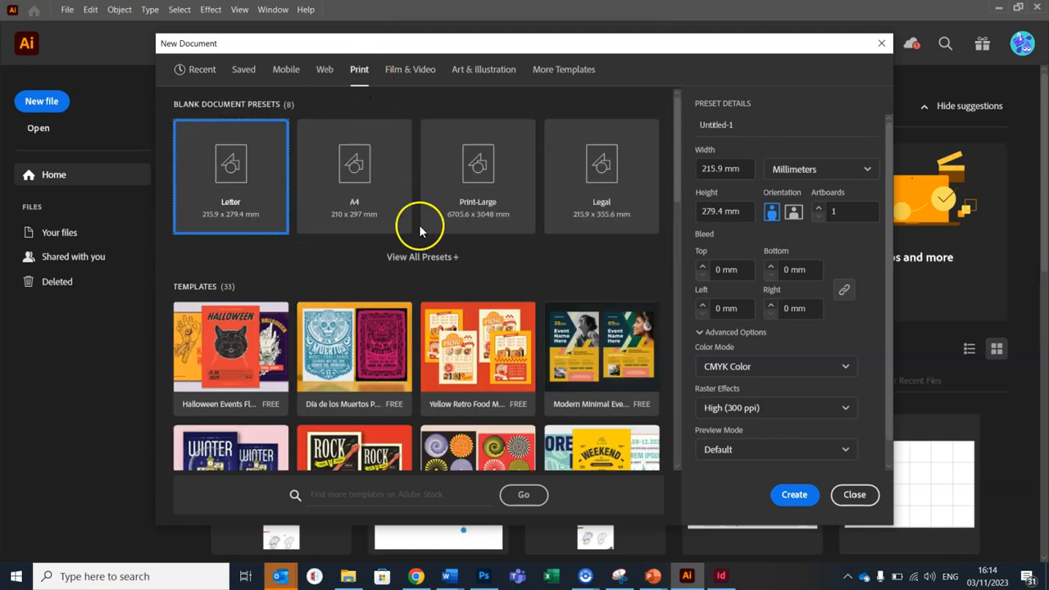
pyautogui.click(434, 257)
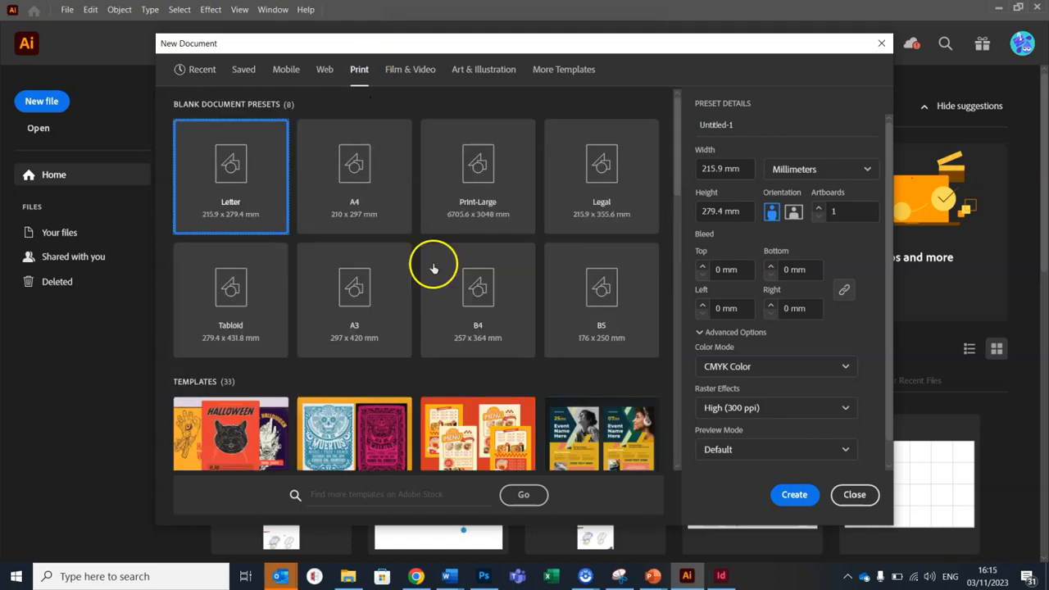
pyautogui.scroll(-5, 426, 270)
pyautogui.scroll(5, 415, 271)
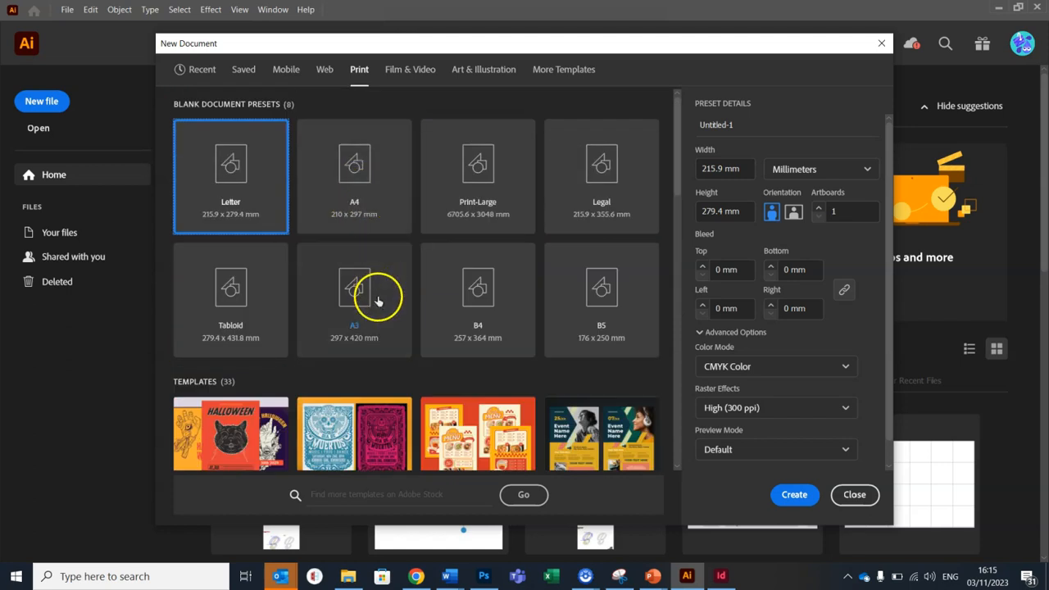
pyautogui.click(358, 173)
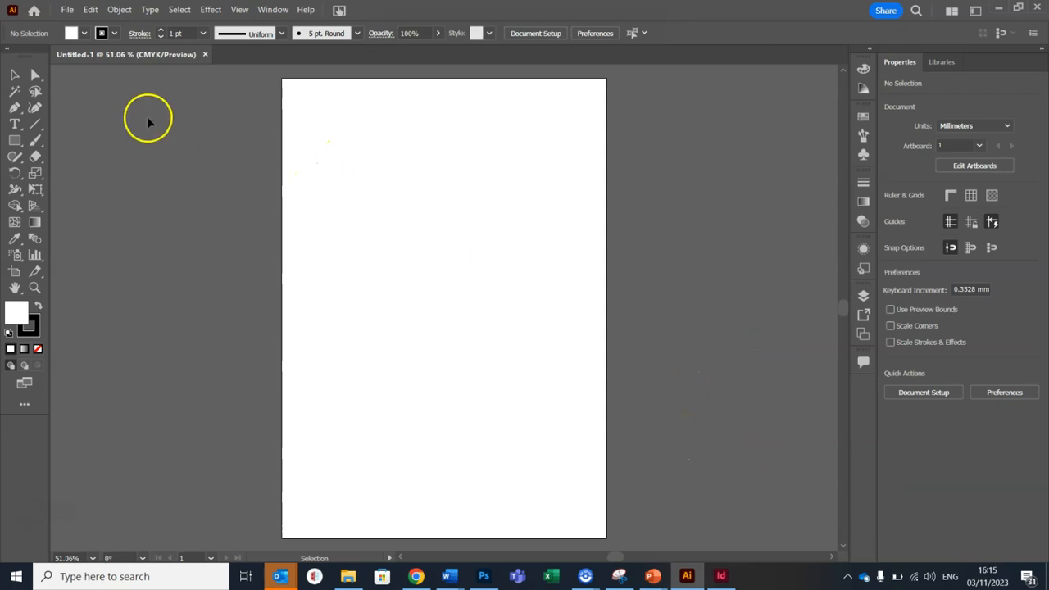
# Place the portrait photo from the Laser Cut Video folder onto the artboard as a linked file.
pyautogui.click(69, 10)
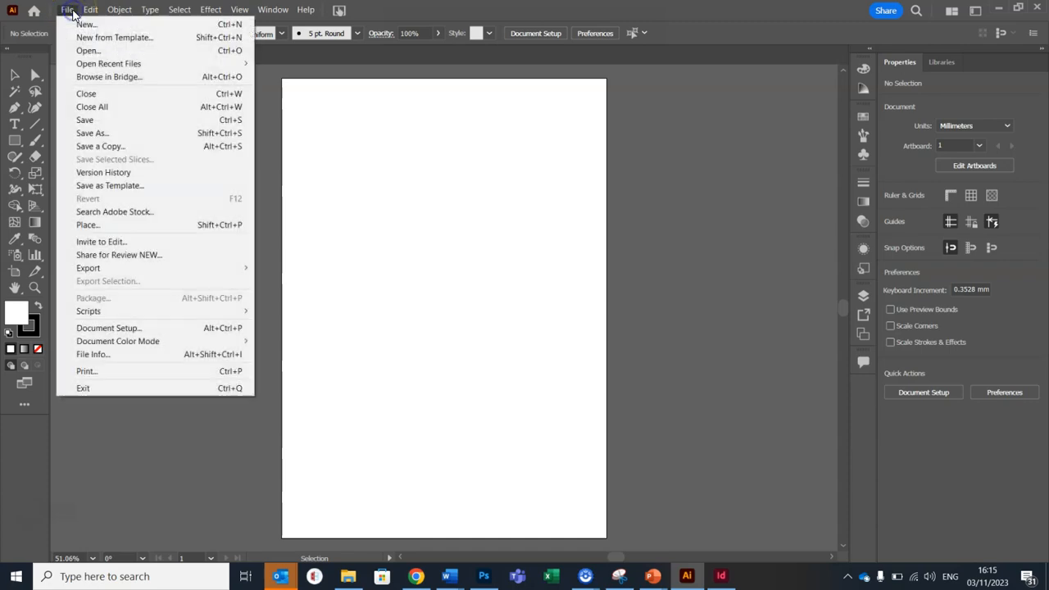
pyautogui.click(90, 226)
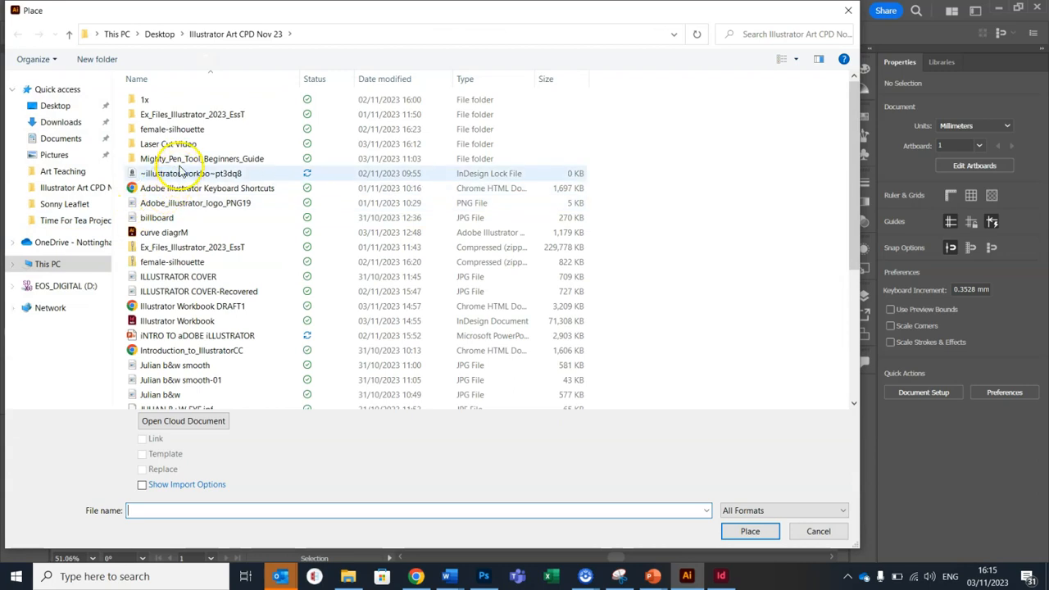
pyautogui.doubleClick(183, 145)
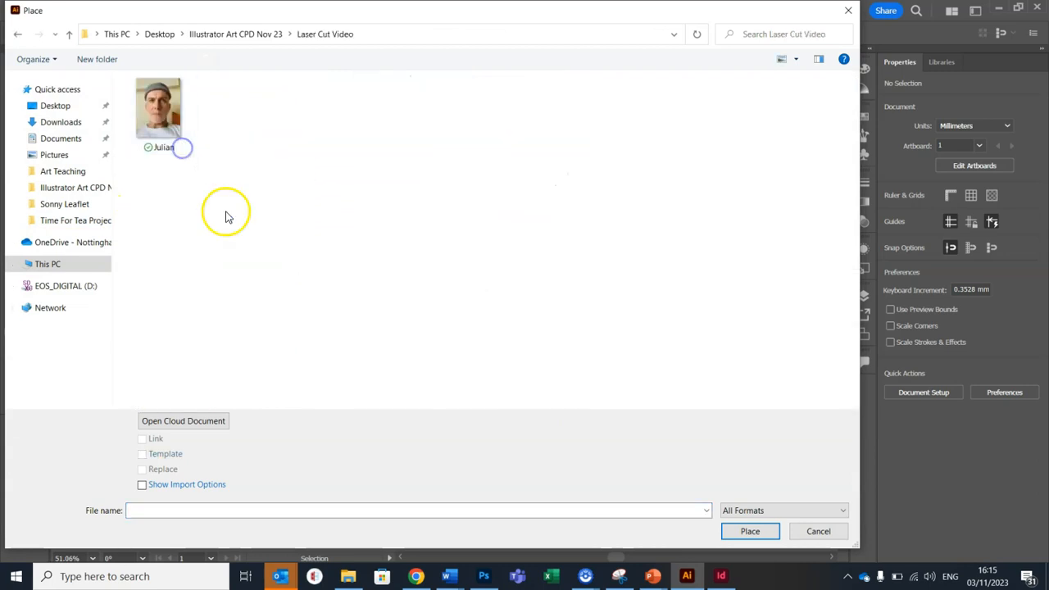
pyautogui.click(168, 125)
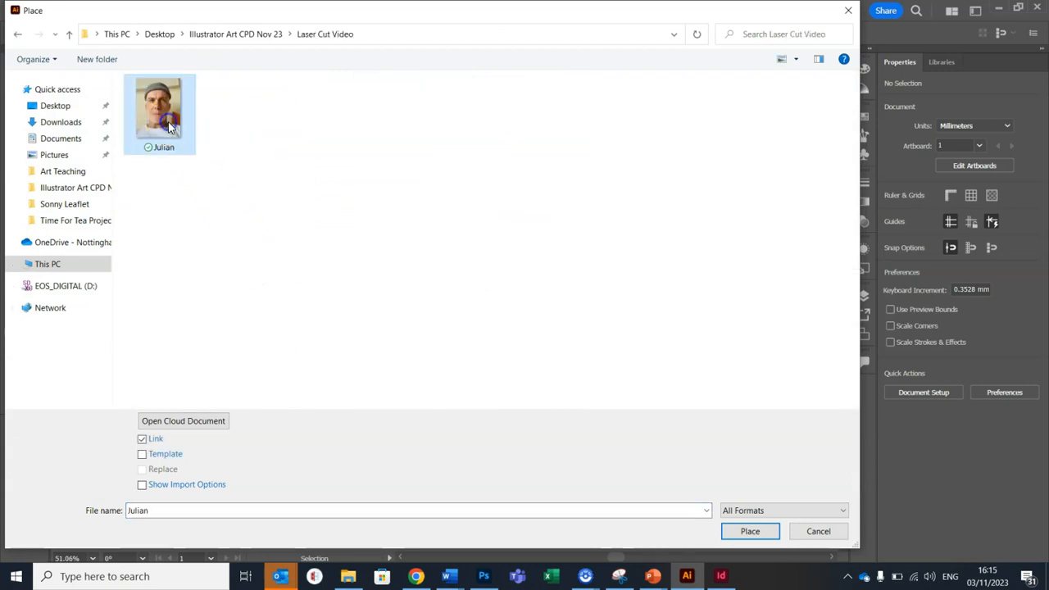
pyautogui.click(740, 534)
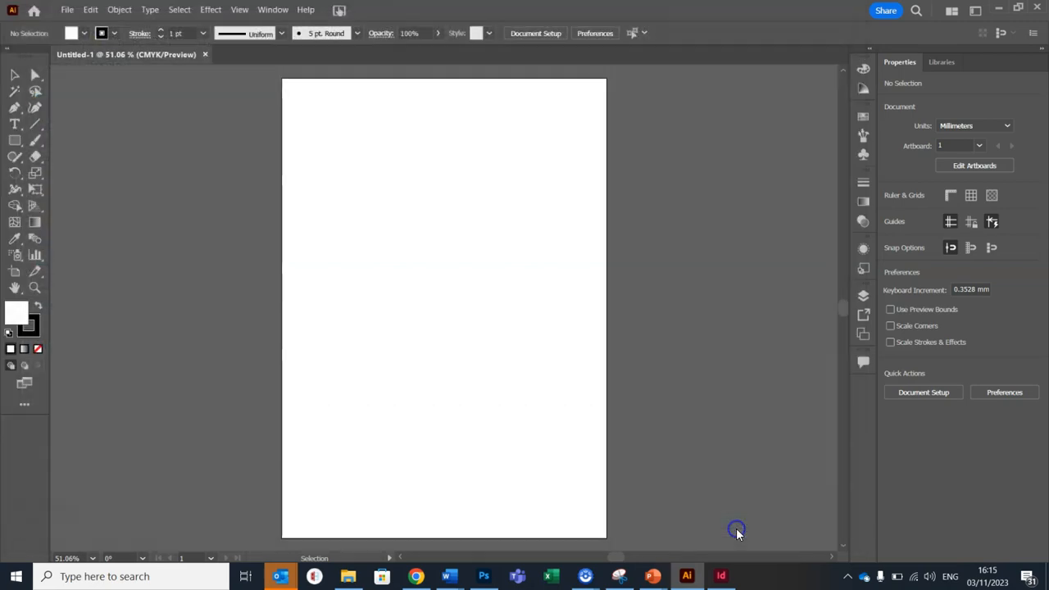
pyautogui.click(345, 174)
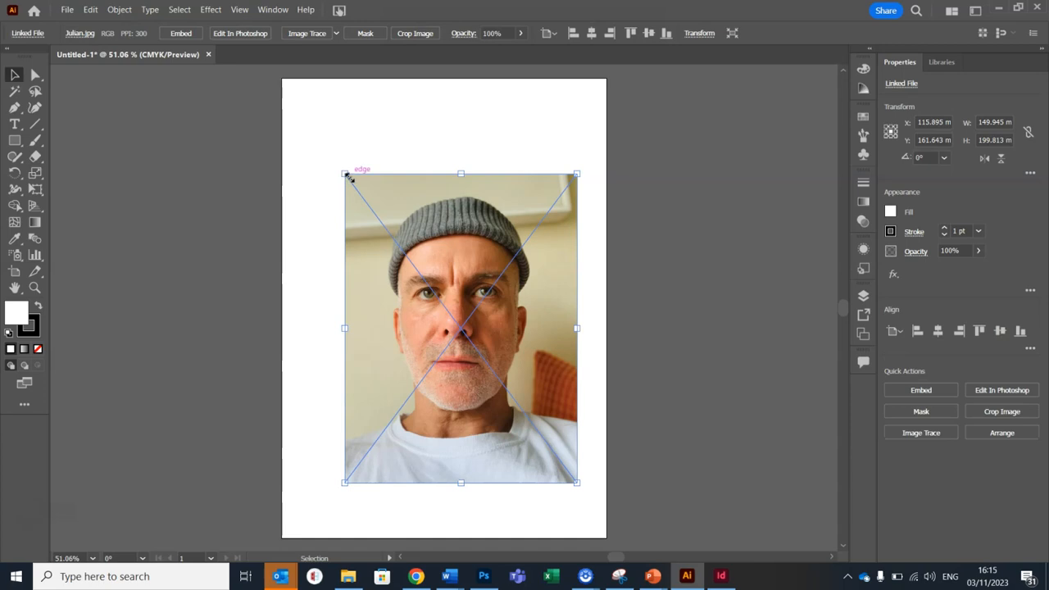
# Enlarge the placed photo to about 209 x 279 mm and position it across the artboard's width near the top edge.
pyautogui.moveTo(348, 177); pyautogui.dragTo(271, 89)
pyautogui.moveTo(578, 482); pyautogui.dragTo(623, 520)
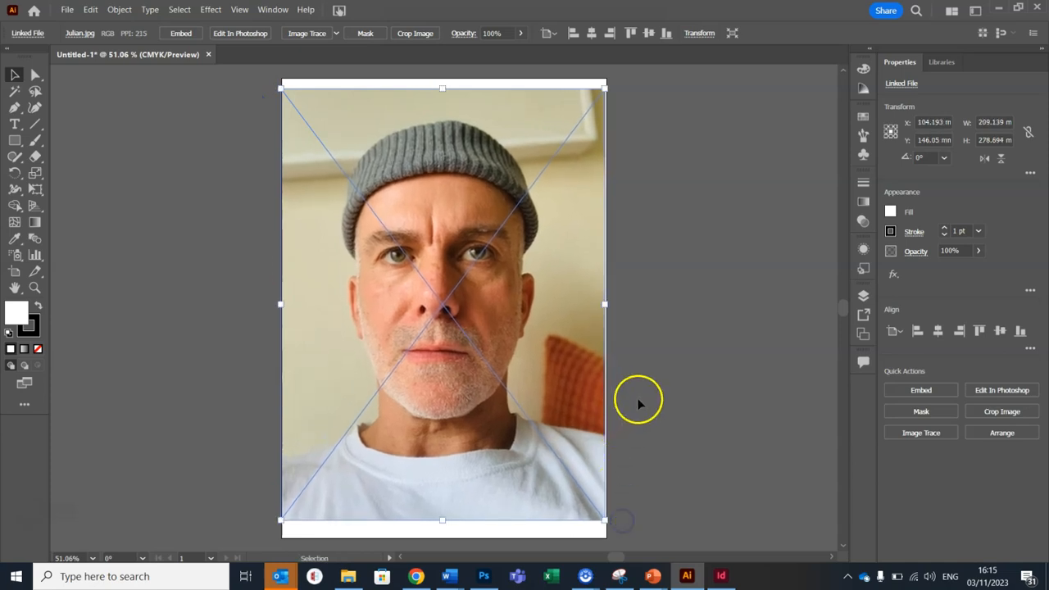
pyautogui.click(662, 363)
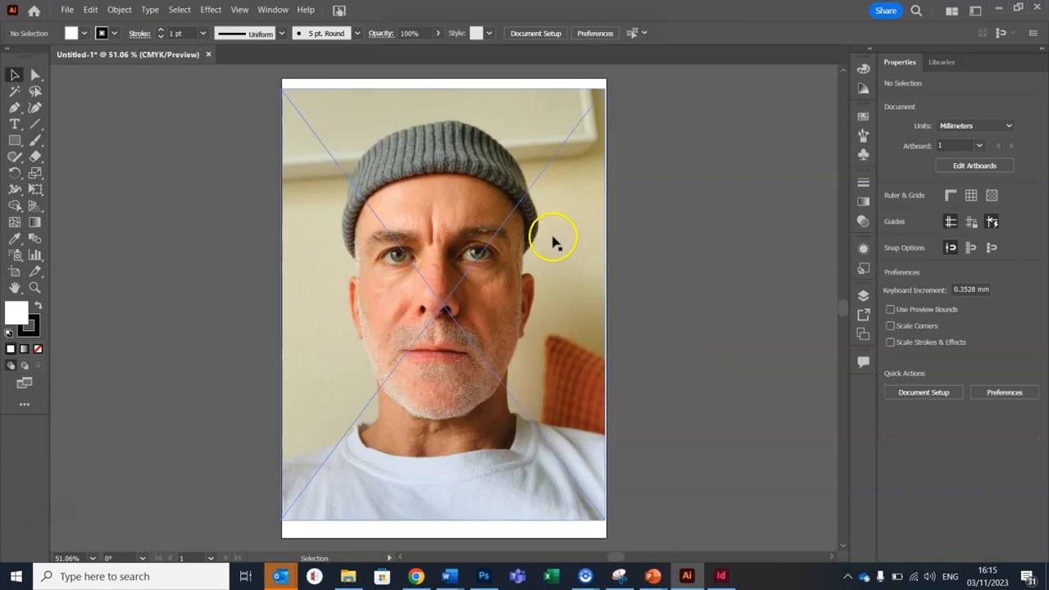
pyautogui.moveTo(529, 229); pyautogui.dragTo(535, 228)
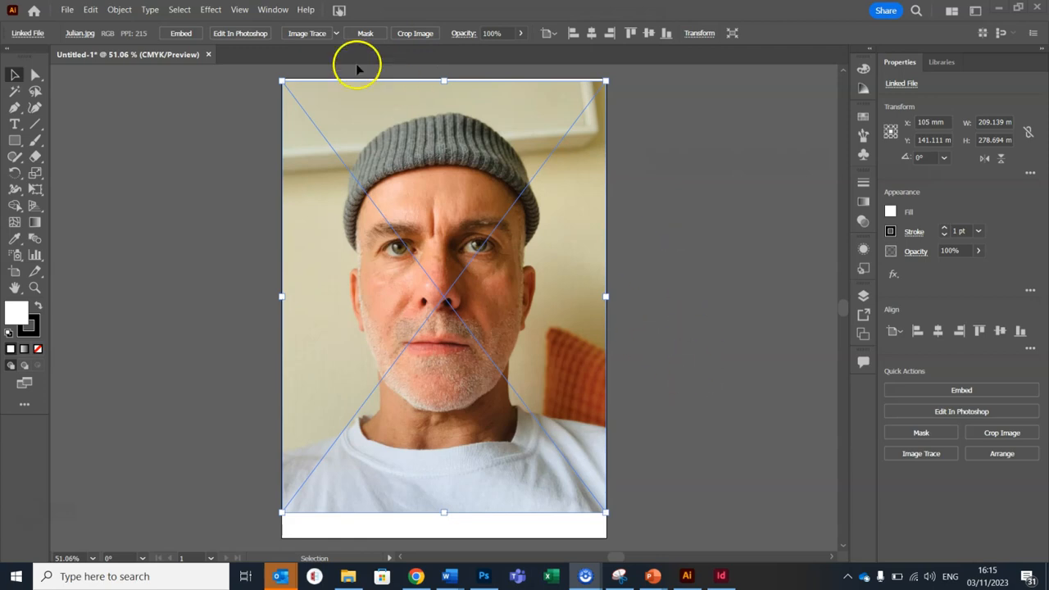
# Open Image Trace for the photo with its advanced settings shown and set Corners to 100%.
pyautogui.click(273, 9)
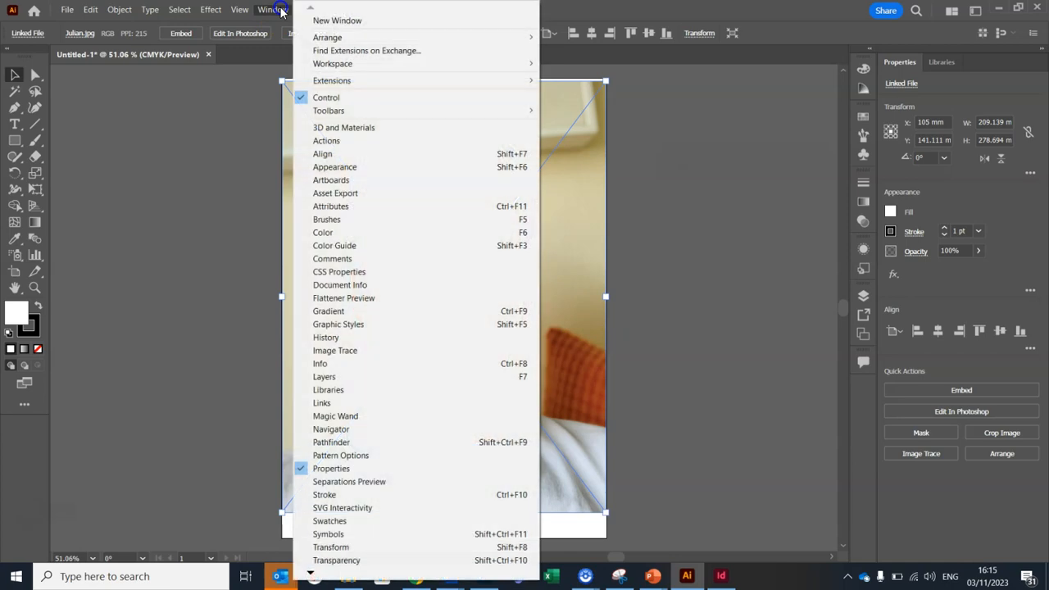
pyautogui.click(346, 354)
pyautogui.moveTo(538, 168); pyautogui.dragTo(726, 213)
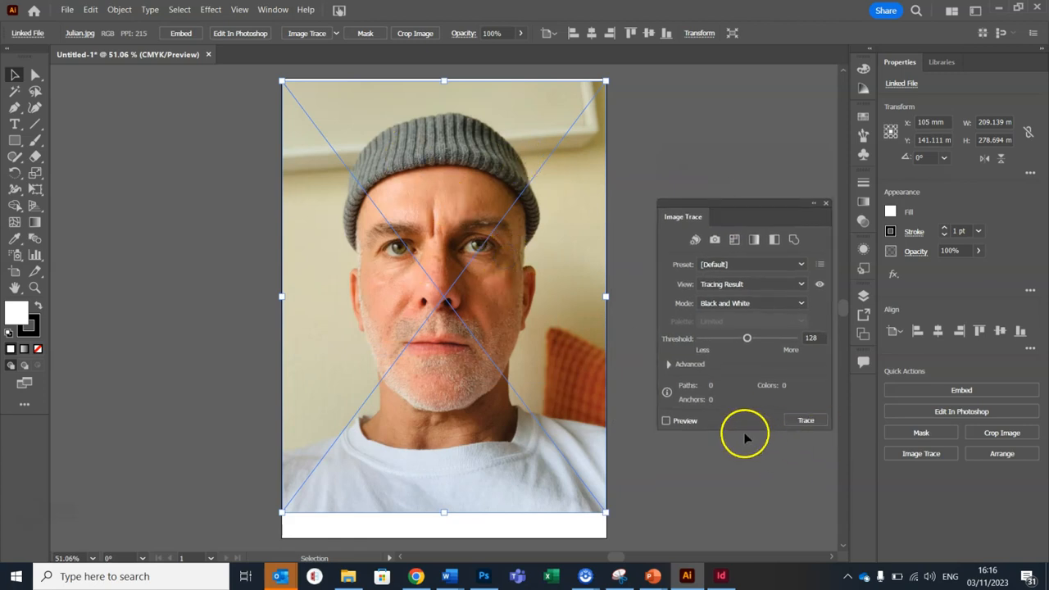
pyautogui.click(670, 366)
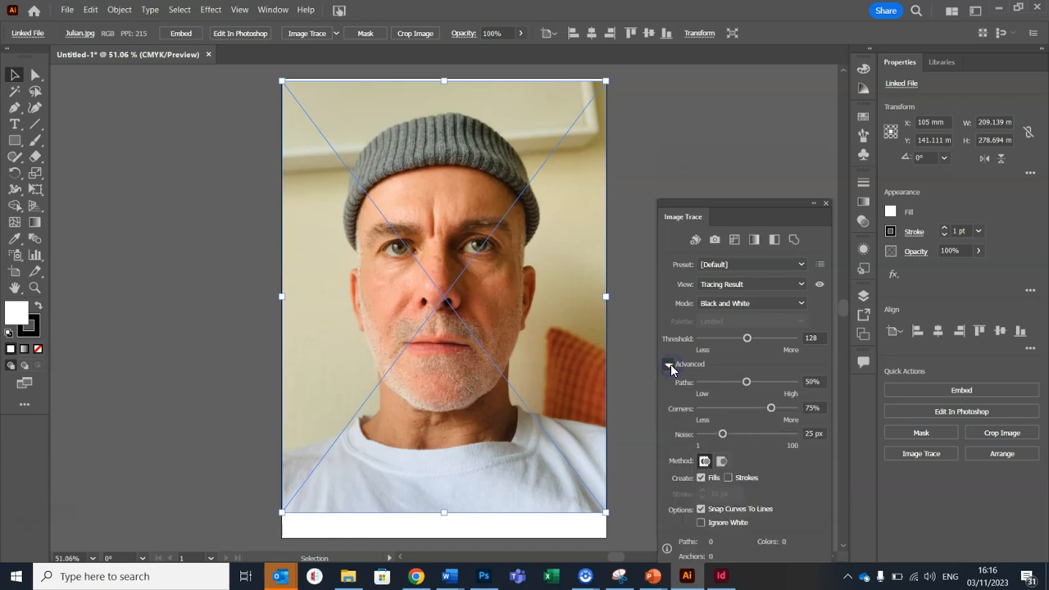
pyautogui.click(730, 414)
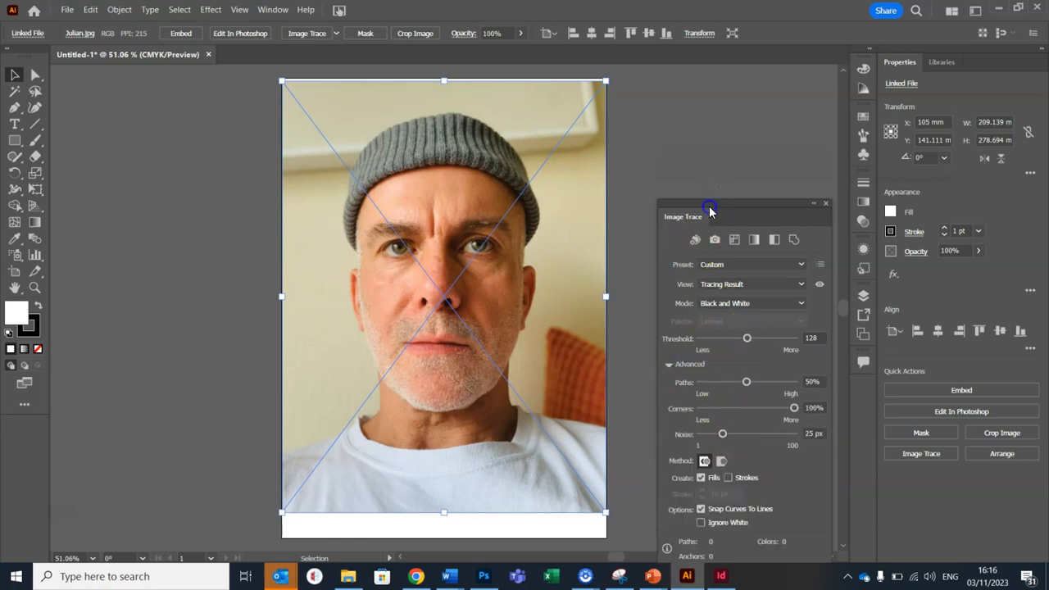
pyautogui.moveTo(691, 217); pyautogui.dragTo(672, 104)
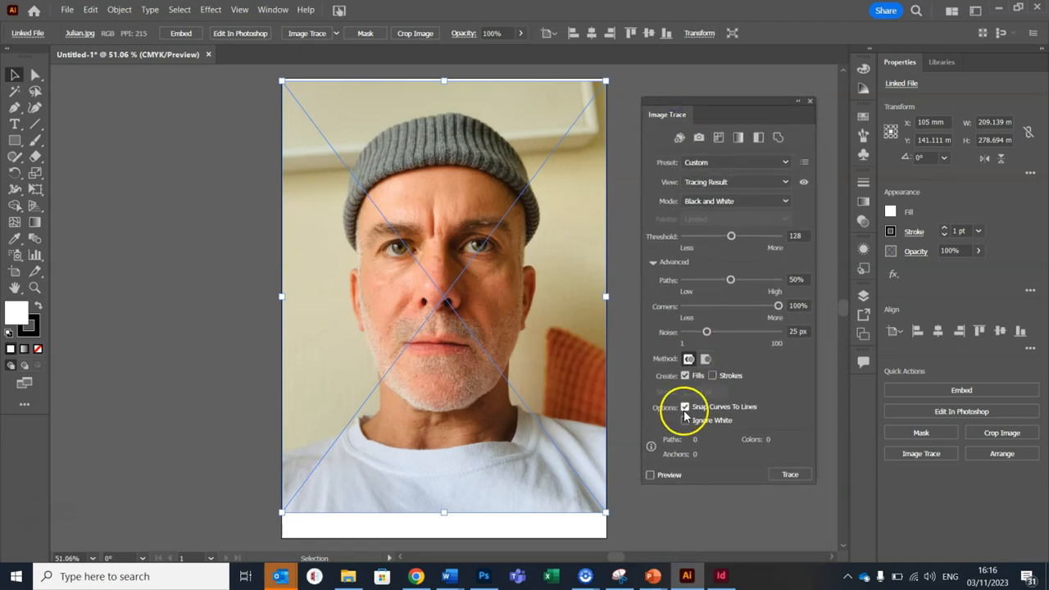
# Preview the black-and-white trace with Ignore White enabled and Strokes created in addition to Fills.
pyautogui.click(651, 476)
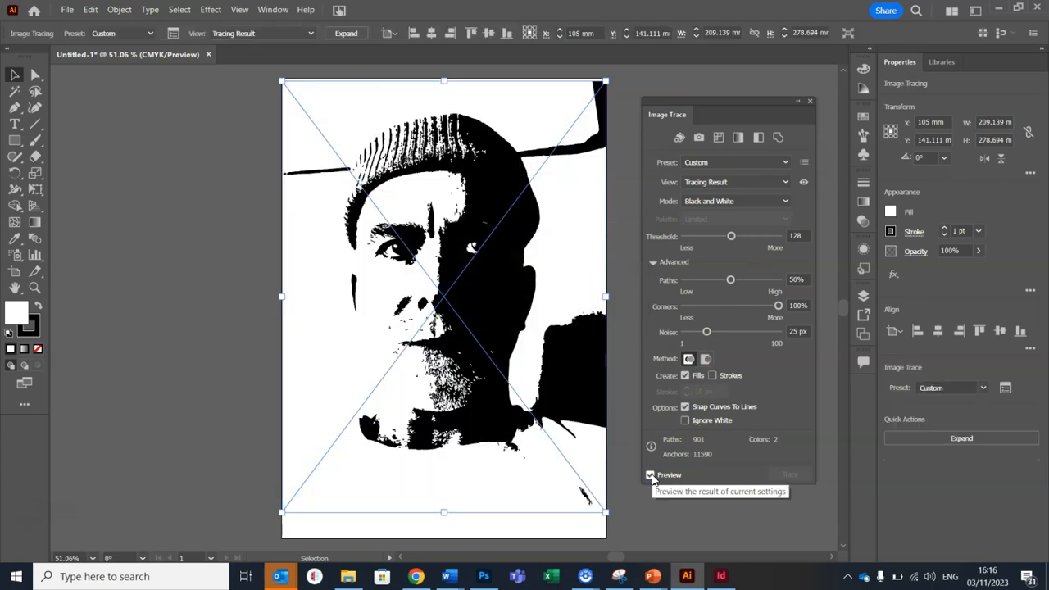
pyautogui.click(686, 421)
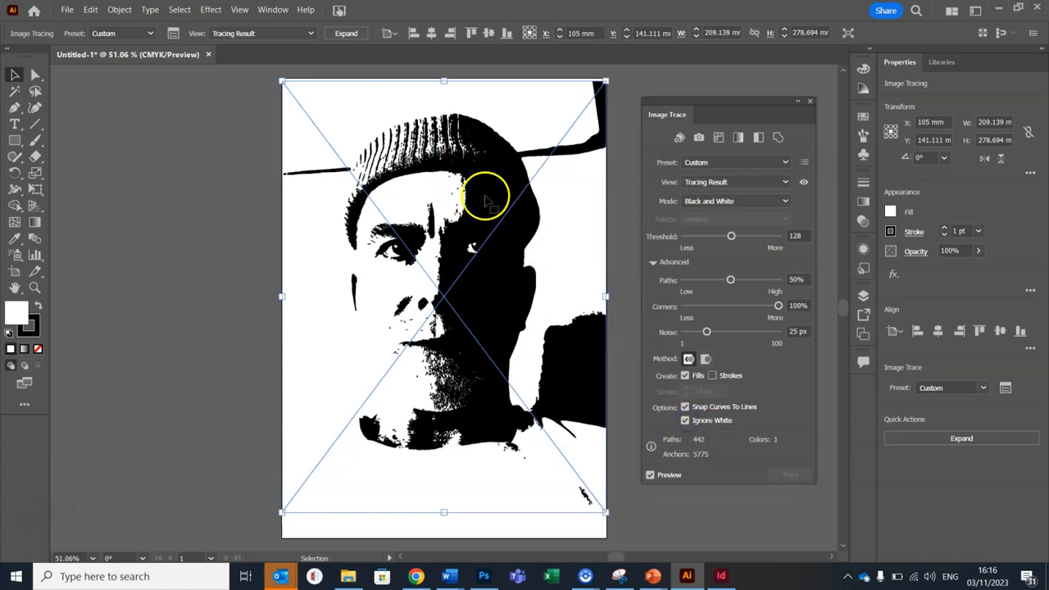
pyautogui.click(712, 375)
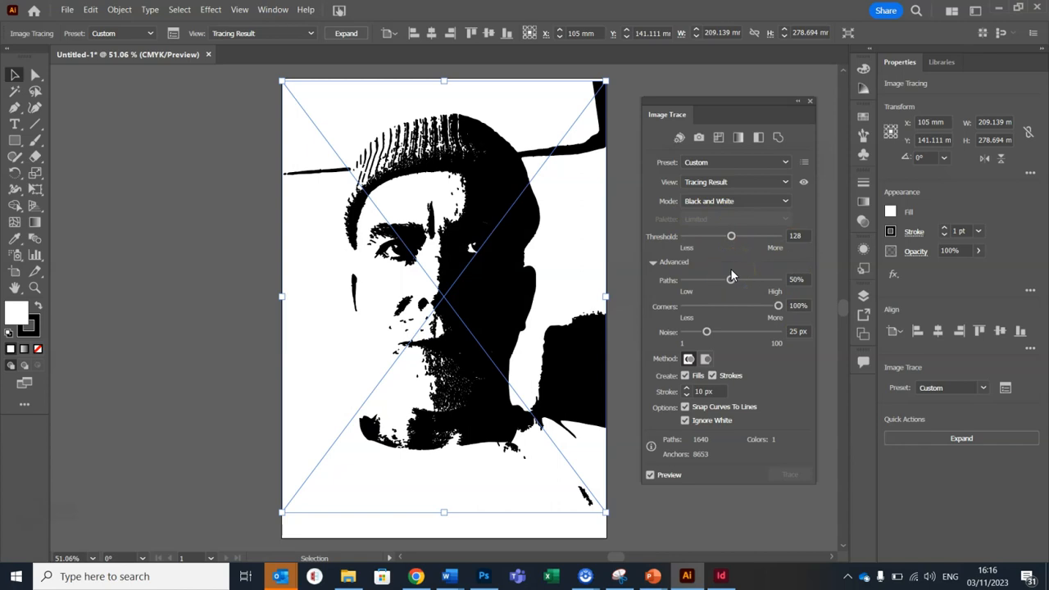
# Set the trace's Threshold to 105 and its Paths value to 17%.
pyautogui.moveTo(734, 236); pyautogui.dragTo(734, 236)
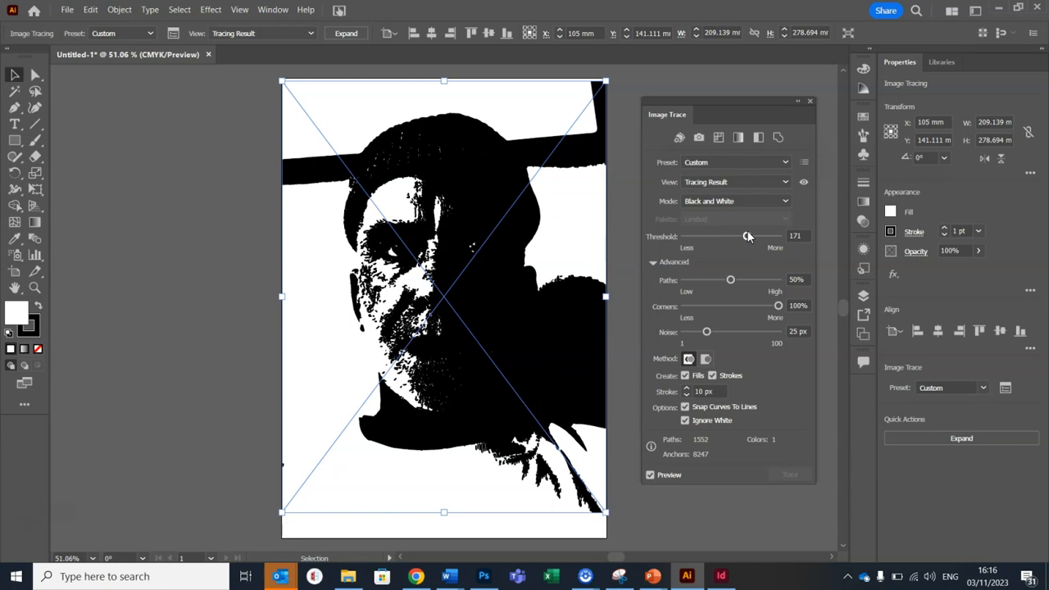
pyautogui.moveTo(744, 238); pyautogui.dragTo(716, 242)
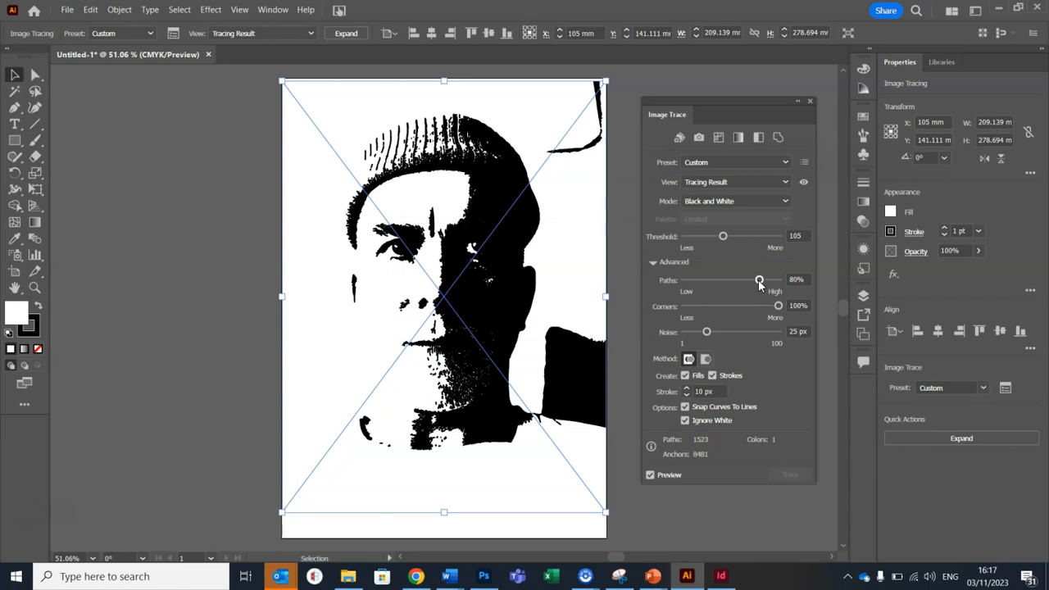
pyautogui.moveTo(745, 283); pyautogui.dragTo(711, 287)
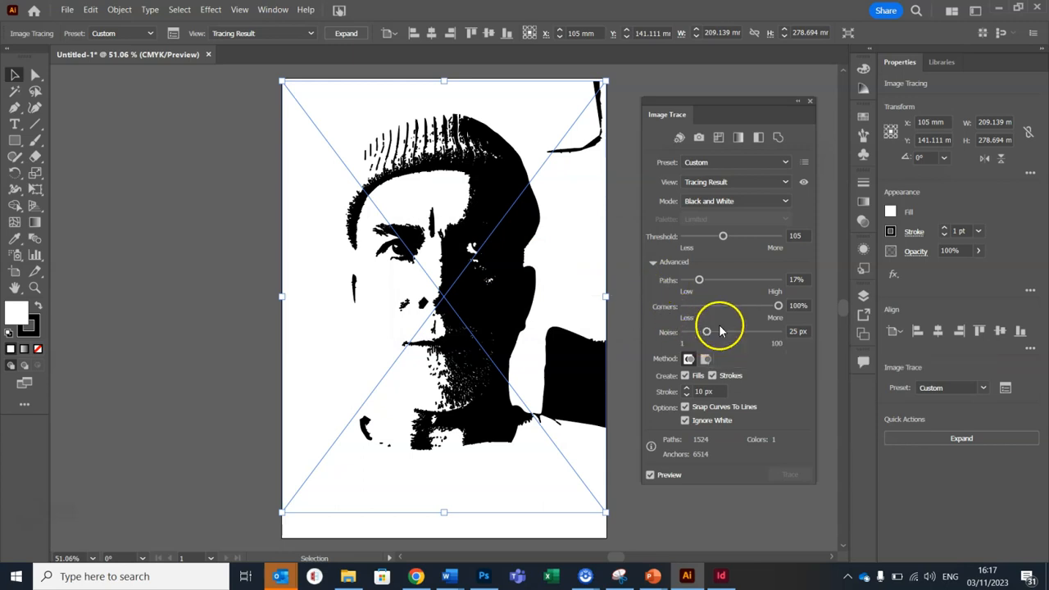
# Set the trace's Corners to 5% and its Noise to 40 px.
pyautogui.moveTo(776, 307); pyautogui.dragTo(770, 309)
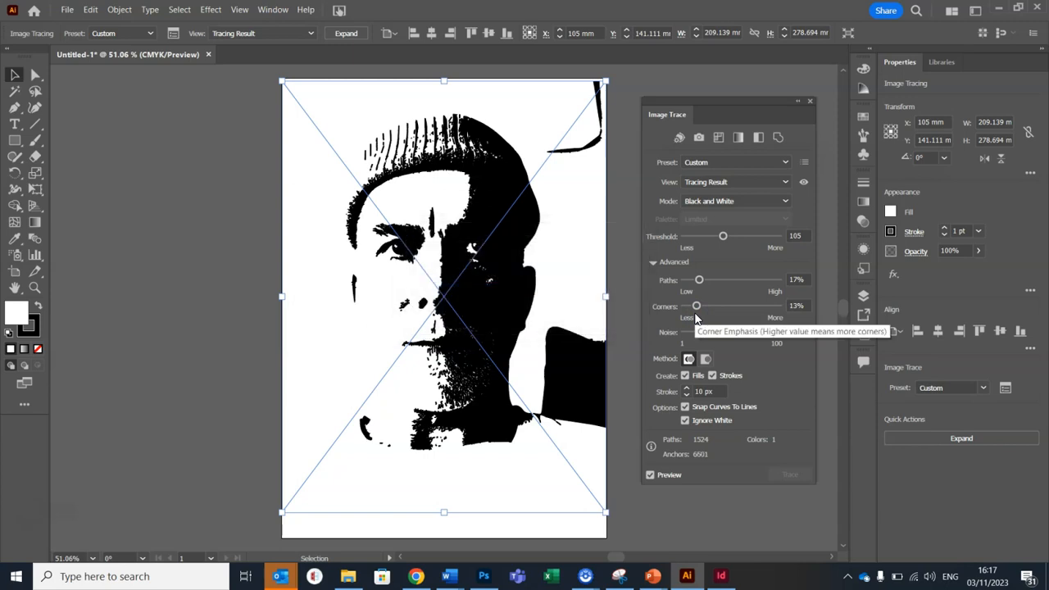
pyautogui.click(733, 347)
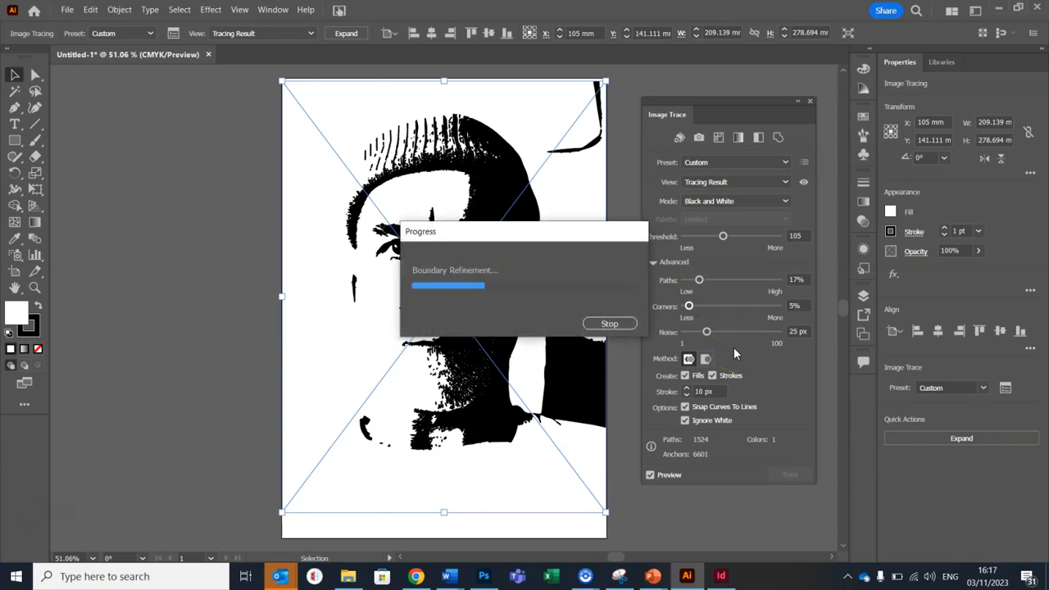
pyautogui.click(721, 351)
pyautogui.click(706, 333)
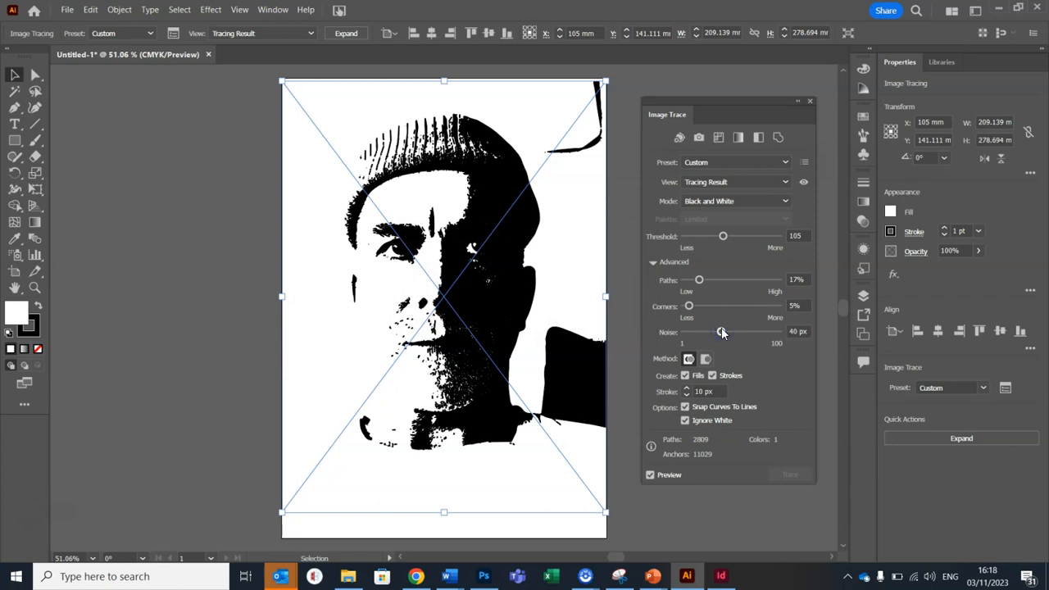
pyautogui.click(721, 332)
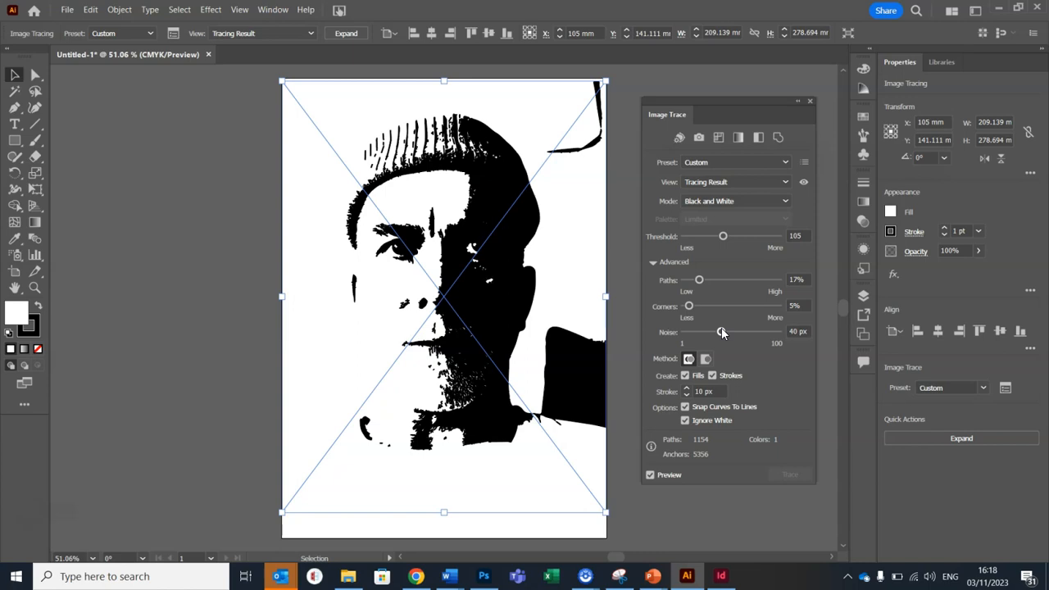
pyautogui.click(206, 183)
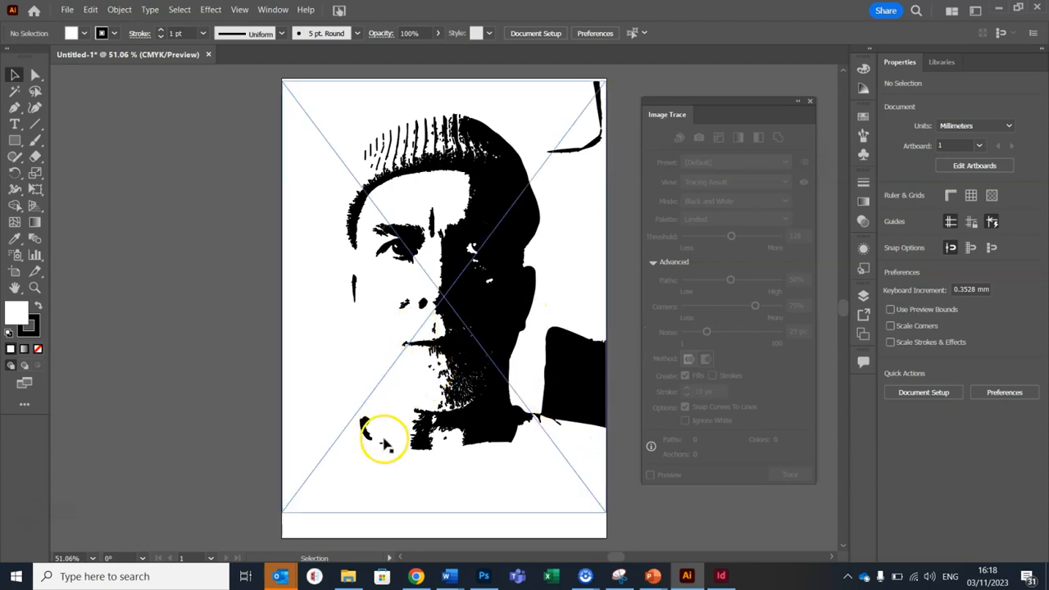
pyautogui.click(300, 266)
pyautogui.moveTo(324, 264)
pyautogui.mouseDown()
pyautogui.moveTo(96, 284)
pyautogui.moveTo(176, 290)
pyautogui.moveTo(309, 273)
pyautogui.mouseUp()
pyautogui.hotkey('ctrl', 'z')
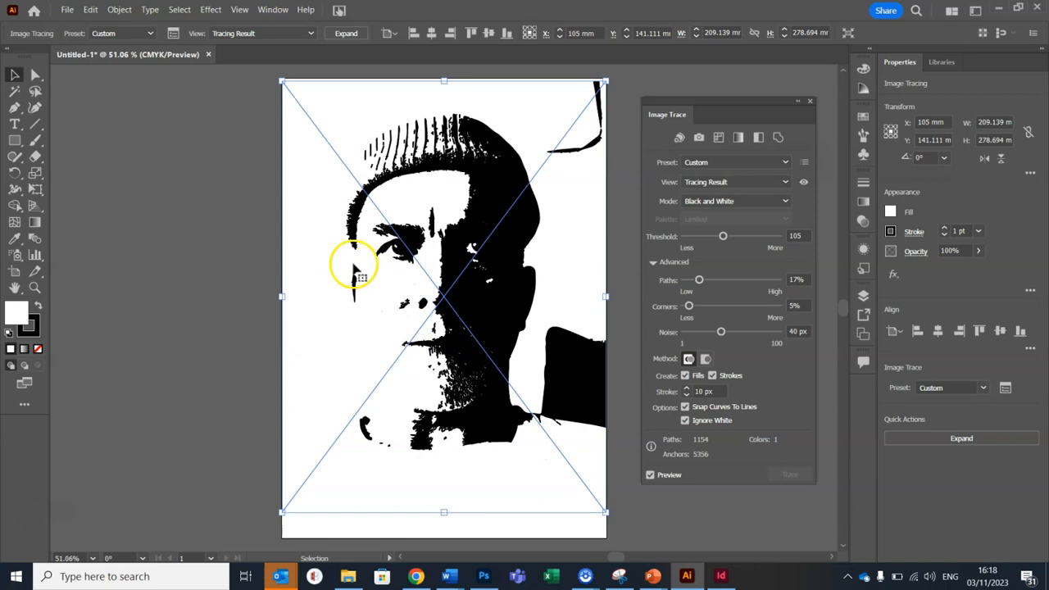
# Expand the traced portrait into vector paths with Object and Fill included, and deselect it.
pyautogui.click(120, 11)
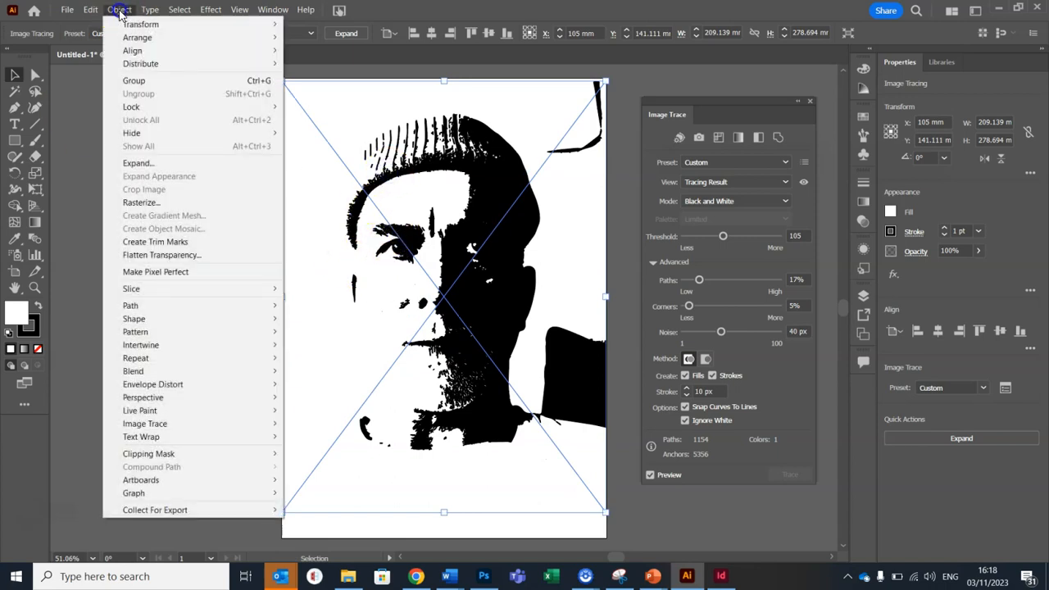
pyautogui.click(152, 163)
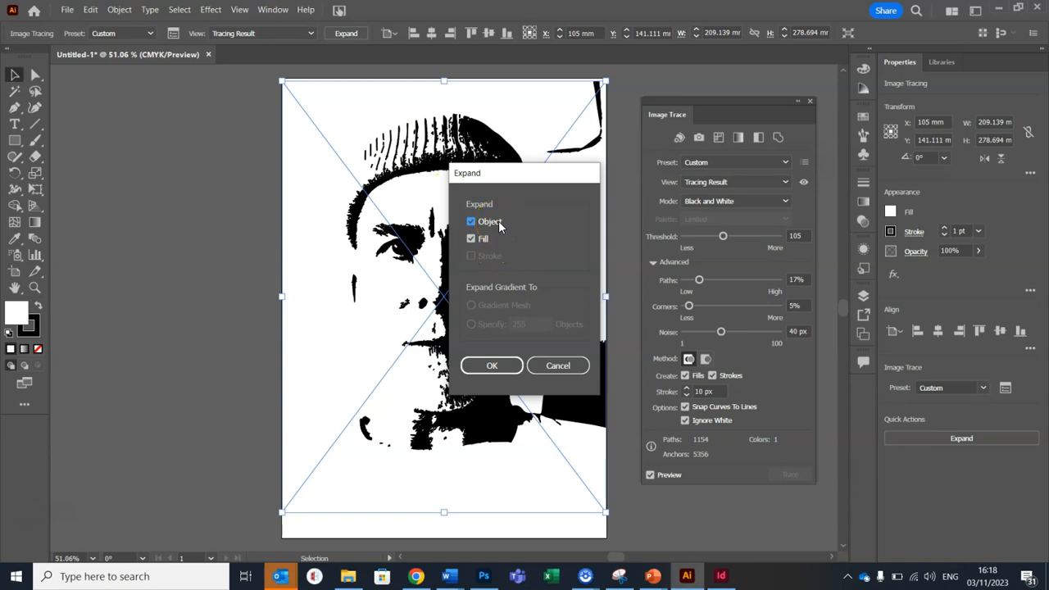
pyautogui.click(491, 366)
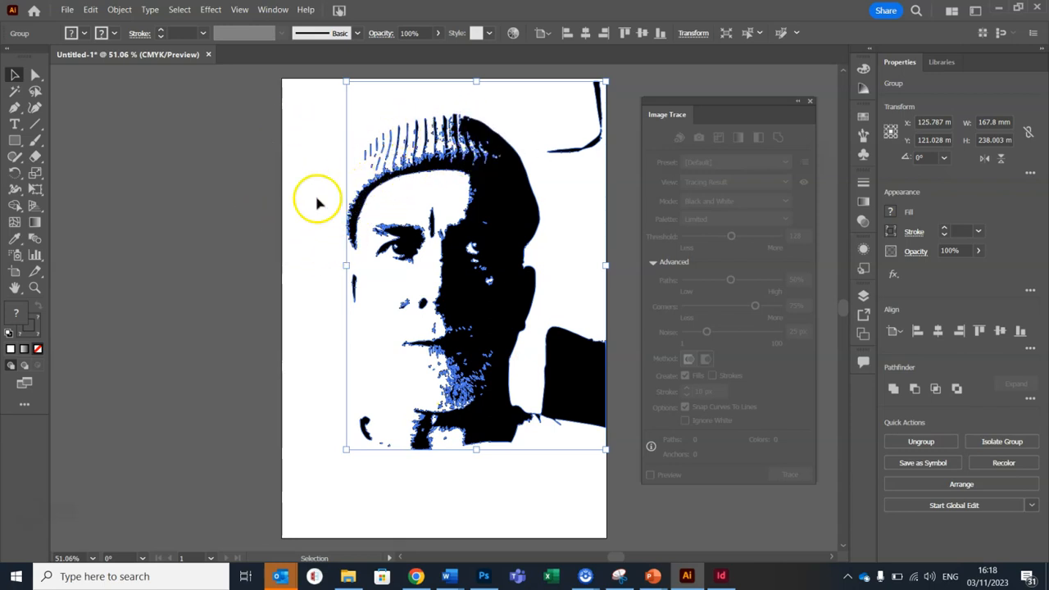
pyautogui.click(228, 197)
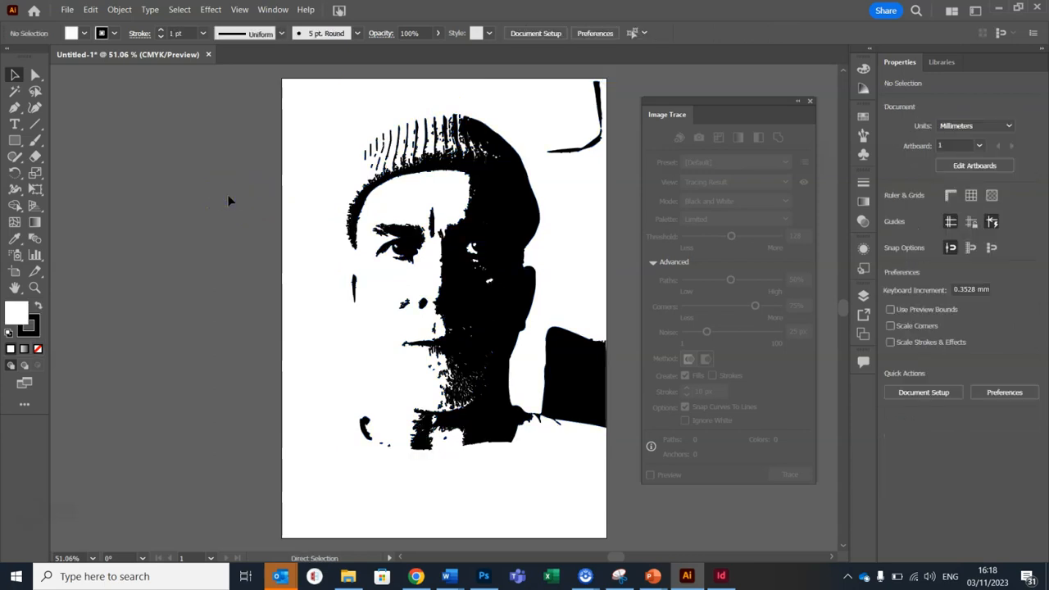
# Examine the expanded portrait's vector shapes up close and return to the whole artboard.
pyautogui.hotkey('ctrl', '+')
pyautogui.hotkey('ctrl', '+')
pyautogui.hotkey('ctrl', '+')
pyautogui.hotkey('ctrl', '+')
pyautogui.hotkey('ctrl', '+')
pyautogui.hotkey('ctrl', '+')
pyautogui.hotkey('ctrl', '+')
pyautogui.hotkey('ctrl', '+')
pyautogui.hotkey('ctrl', '+')
pyautogui.hotkey('ctrl', '-')
pyautogui.hotkey('ctrl', '-')
pyautogui.hotkey('ctrl', '-')
pyautogui.hotkey('ctrl', '-')
pyautogui.hotkey('ctrl', '-')
pyautogui.hotkey('ctrl', '-')
pyautogui.hotkey('ctrl', '-')
pyautogui.hotkey('ctrl', '-')
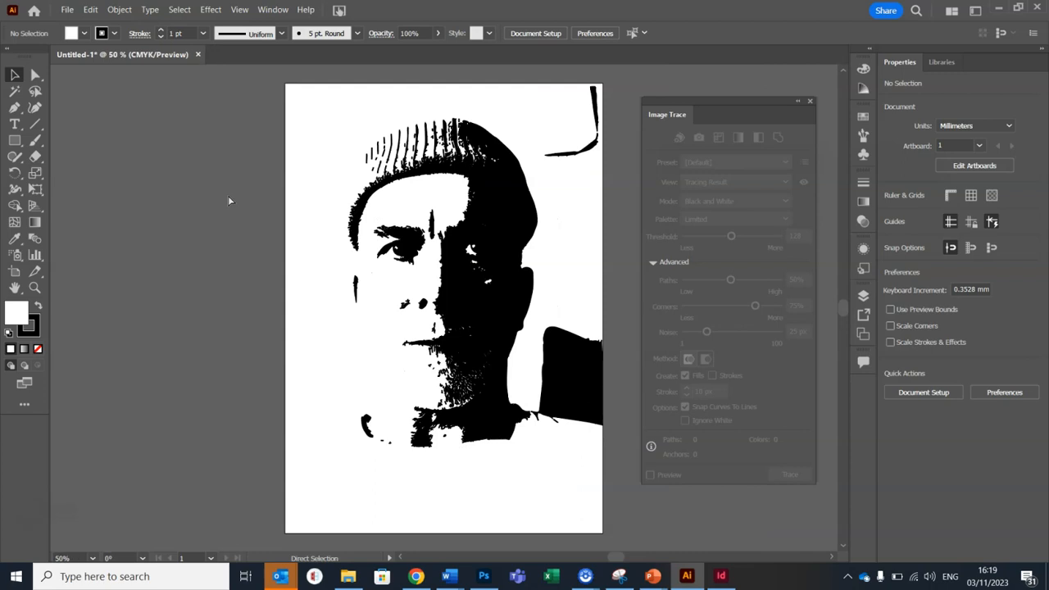
# Erase the stray curved line near the artboard's upper-right corner from the traced portrait and deselect the artwork.
pyautogui.click(382, 173)
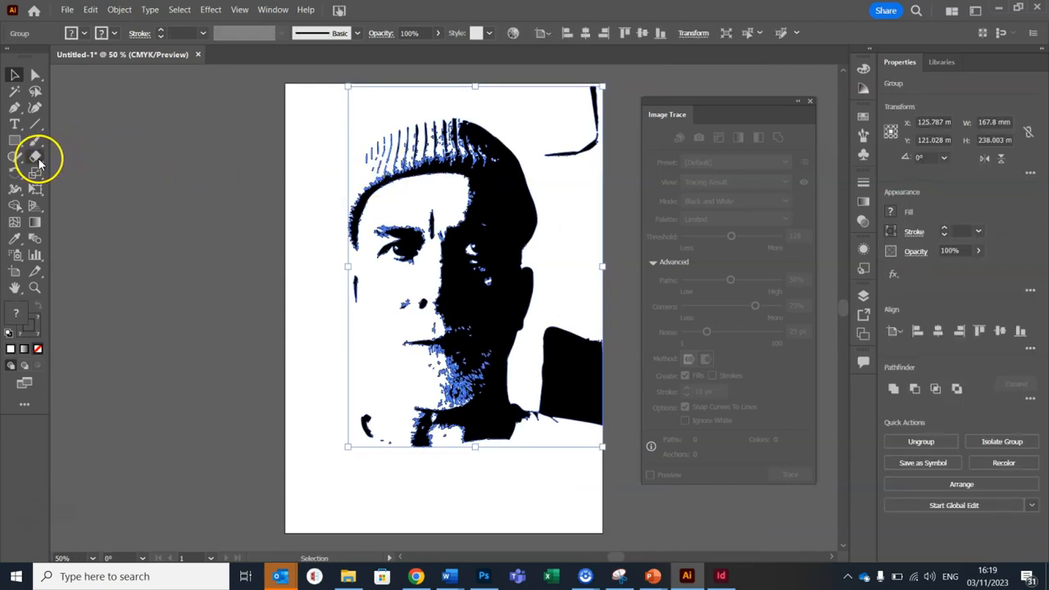
pyautogui.click(36, 158)
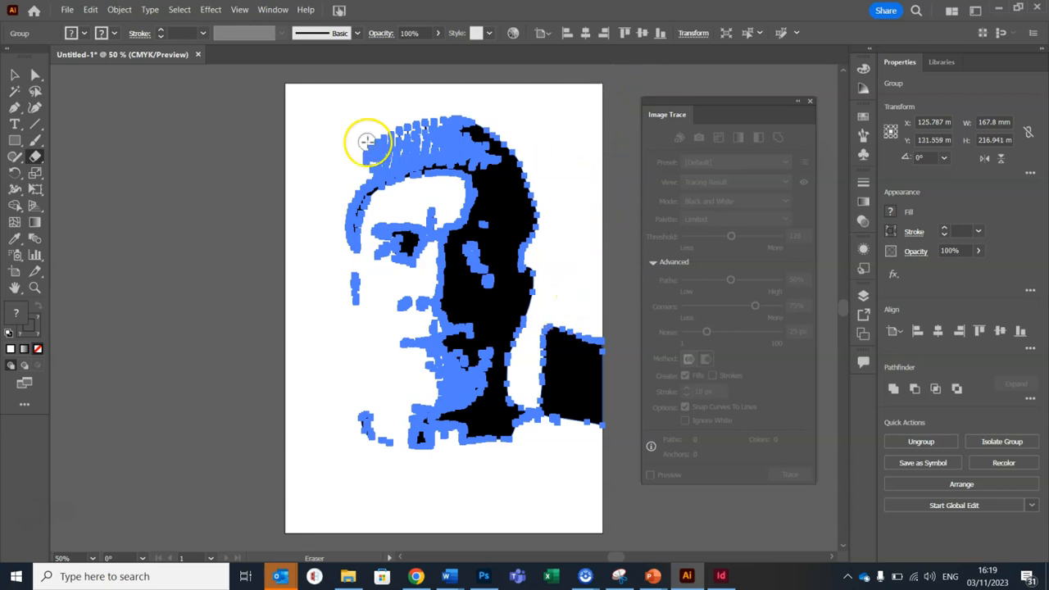
pyautogui.click(20, 74)
pyautogui.click(181, 214)
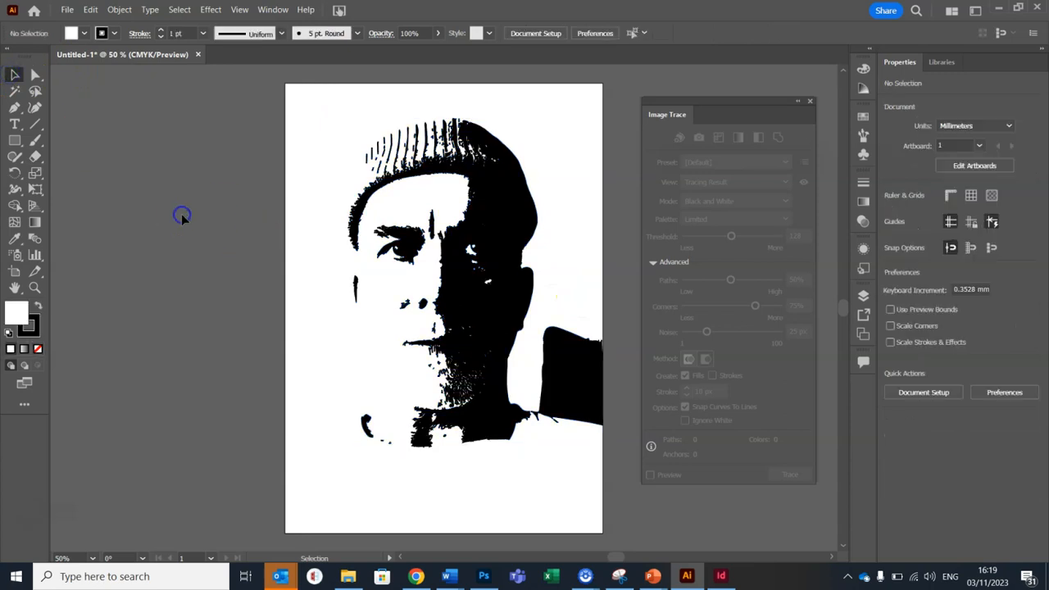
# Erase the black background block beside the neck, including the thin lines joining it to the collar.
pyautogui.click(36, 158)
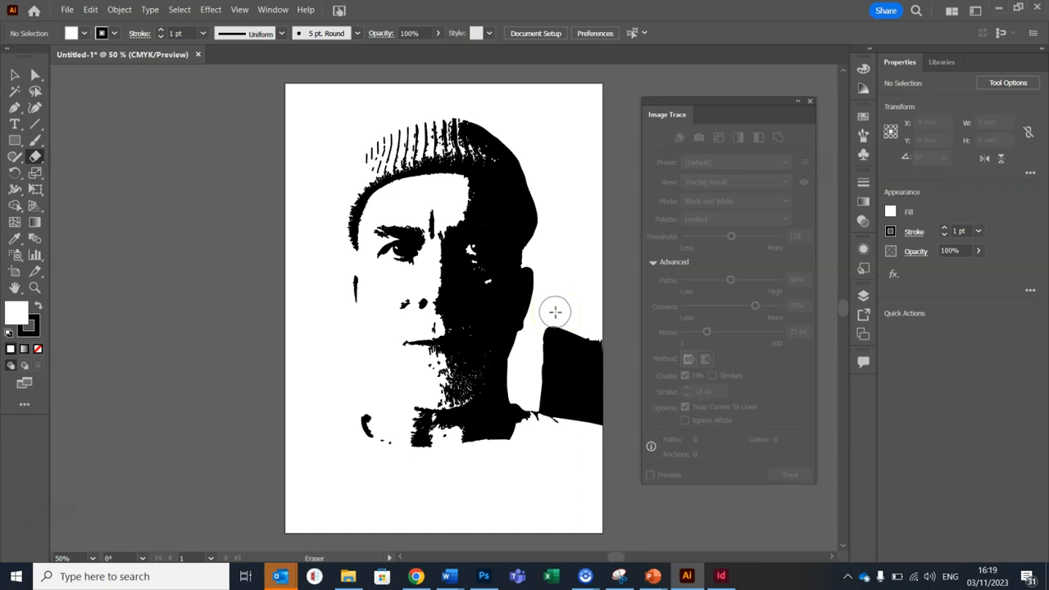
pyautogui.moveTo(555, 311); pyautogui.dragTo(548, 359)
pyautogui.moveTo(547, 410)
pyautogui.mouseDown()
pyautogui.moveTo(608, 419)
pyautogui.moveTo(572, 401)
pyautogui.moveTo(575, 348)
pyautogui.moveTo(594, 381)
pyautogui.mouseUp()
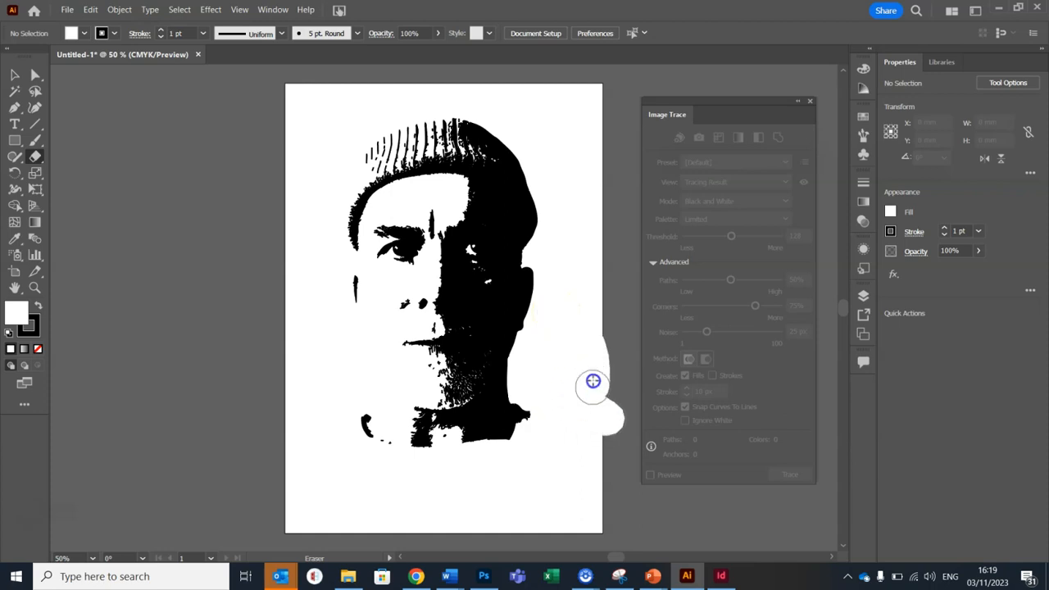
pyautogui.moveTo(603, 417); pyautogui.dragTo(601, 420)
pyautogui.press('v')
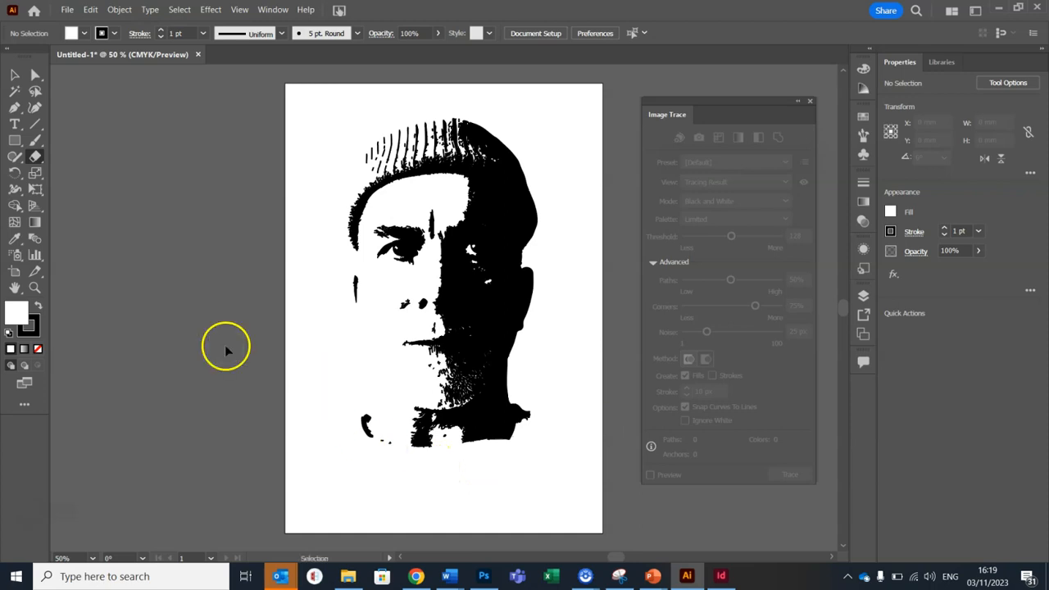
# Reduce the Eraser size and erase the stray specks on the white side of the chin stubble.
pyautogui.hotkey('ctrl', '=')
pyautogui.hotkey('ctrl', '=')
pyautogui.hotkey('ctrl', '=')
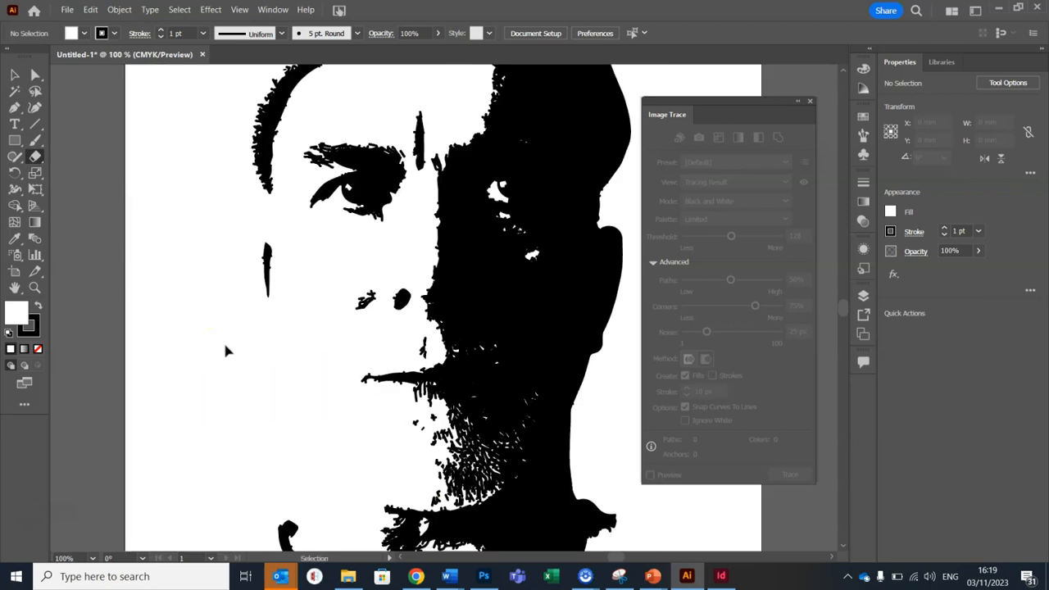
pyautogui.hotkey('shift', 'e')
pyautogui.press('[')
pyautogui.press('[')
pyautogui.press('[')
pyautogui.press('[')
pyautogui.moveTo(237, 330)
pyautogui.mouseDown()
pyautogui.moveTo(293, 278)
pyautogui.moveTo(334, 260)
pyautogui.moveTo(255, 330)
pyautogui.moveTo(345, 355)
pyautogui.moveTo(267, 375)
pyautogui.moveTo(359, 387)
pyautogui.moveTo(419, 370)
pyautogui.moveTo(433, 379)
pyautogui.moveTo(420, 408)
pyautogui.moveTo(422, 465)
pyautogui.moveTo(228, 452)
pyautogui.mouseUp()
# Erase the small specks below the jaw and the ragged marks inside the collar opening, leaving a smooth rounded gap.
pyautogui.scroll(-3, 270, 374)
pyautogui.scroll(-1, 222, 378)
pyautogui.scroll(-6, 221, 378)
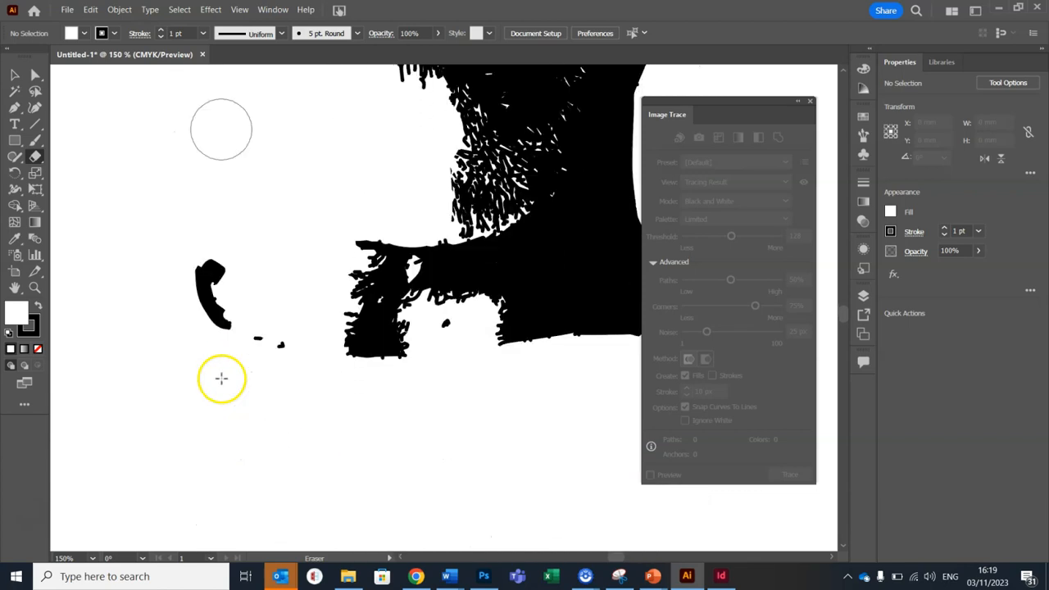
pyautogui.moveTo(284, 373); pyautogui.dragTo(259, 344)
pyautogui.moveTo(536, 432)
pyautogui.mouseDown()
pyautogui.moveTo(526, 352)
pyautogui.moveTo(436, 319)
pyautogui.moveTo(449, 344)
pyautogui.moveTo(417, 345)
pyautogui.moveTo(414, 327)
pyautogui.moveTo(461, 315)
pyautogui.moveTo(485, 350)
pyautogui.mouseUp()
# Delete small stray path pieces beneath the eye on the shadowed side of the face using Direct Selection.
pyautogui.scroll(10, 365, 492)
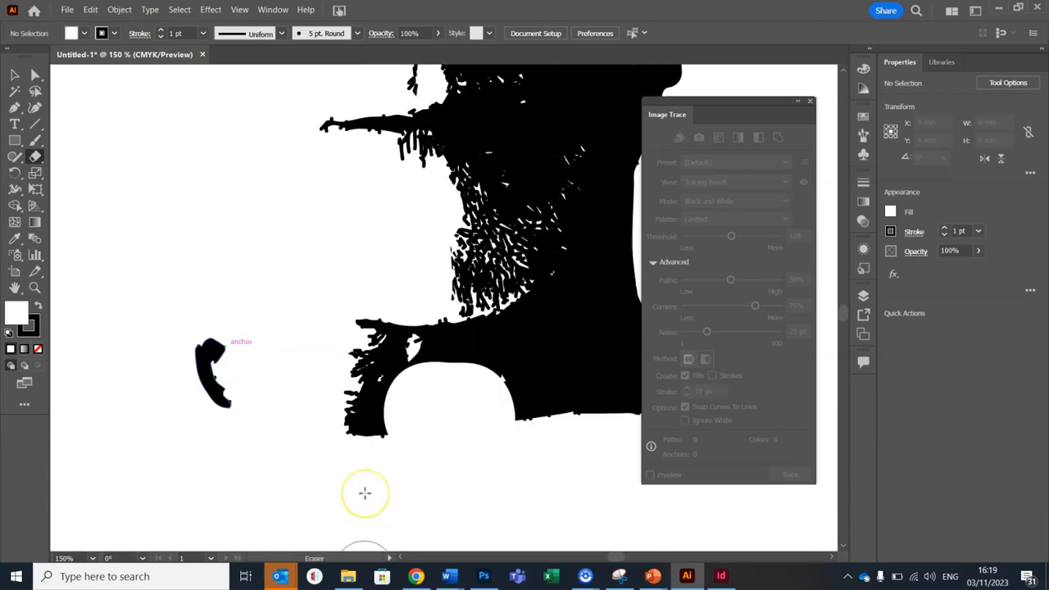
pyautogui.scroll(10, 365, 492)
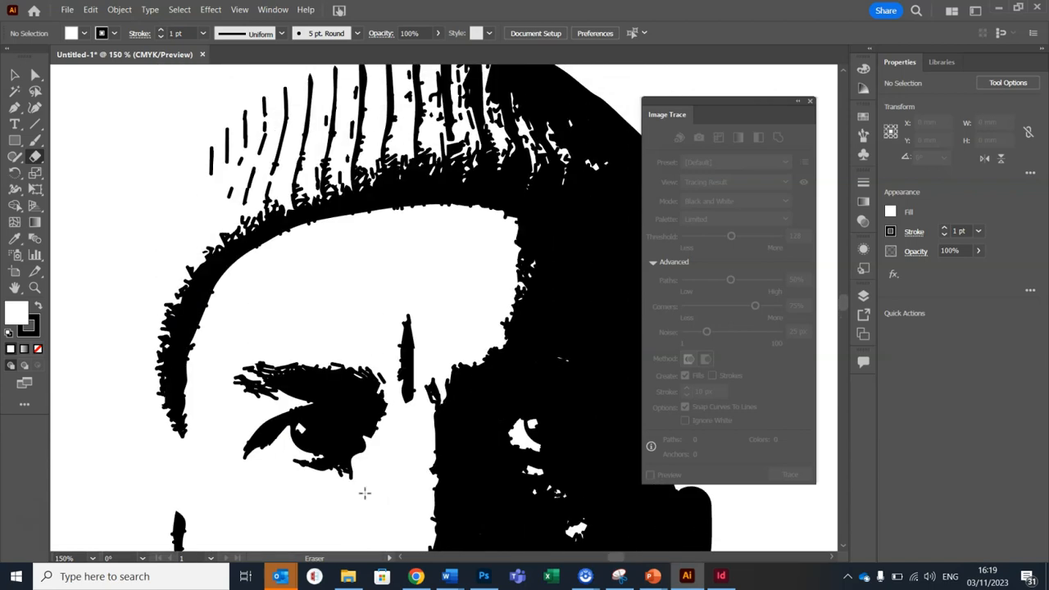
pyautogui.scroll(-5, 364, 496)
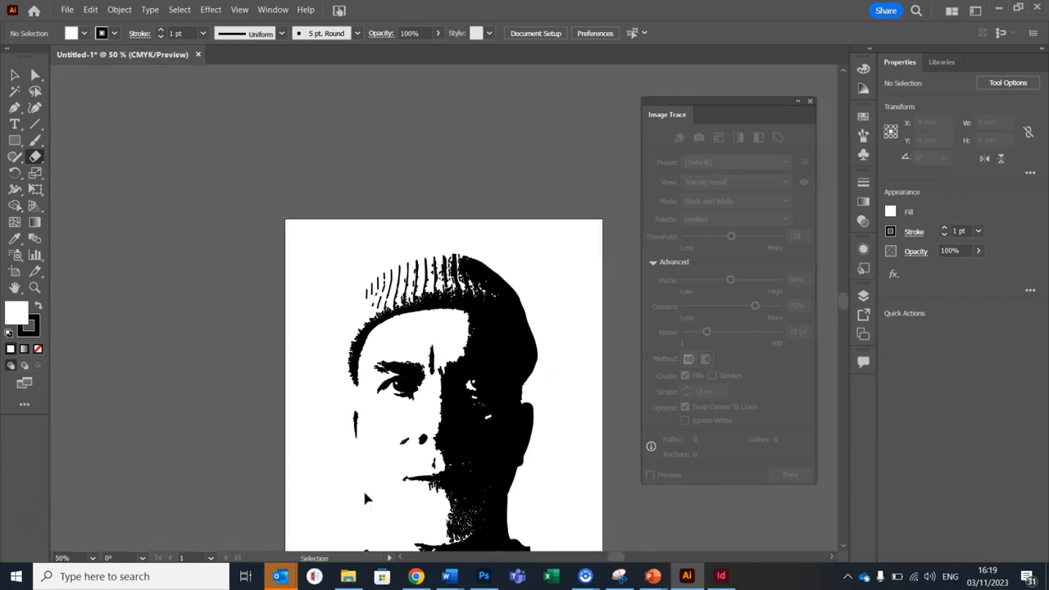
pyautogui.scroll(-3, 363, 490)
pyautogui.scroll(5, 365, 492)
pyautogui.scroll(-8, 365, 493)
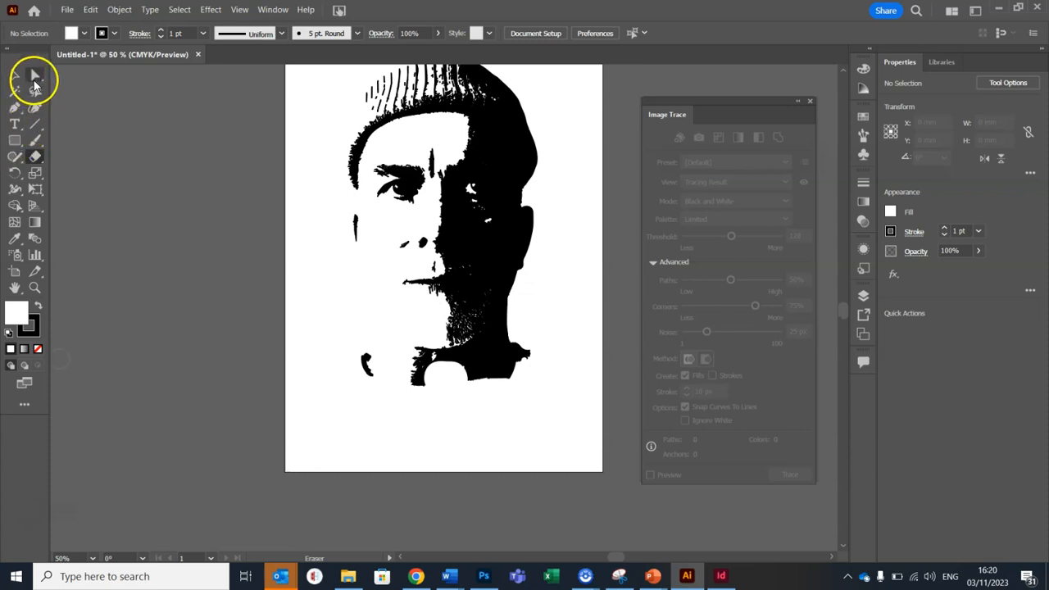
pyautogui.click(34, 77)
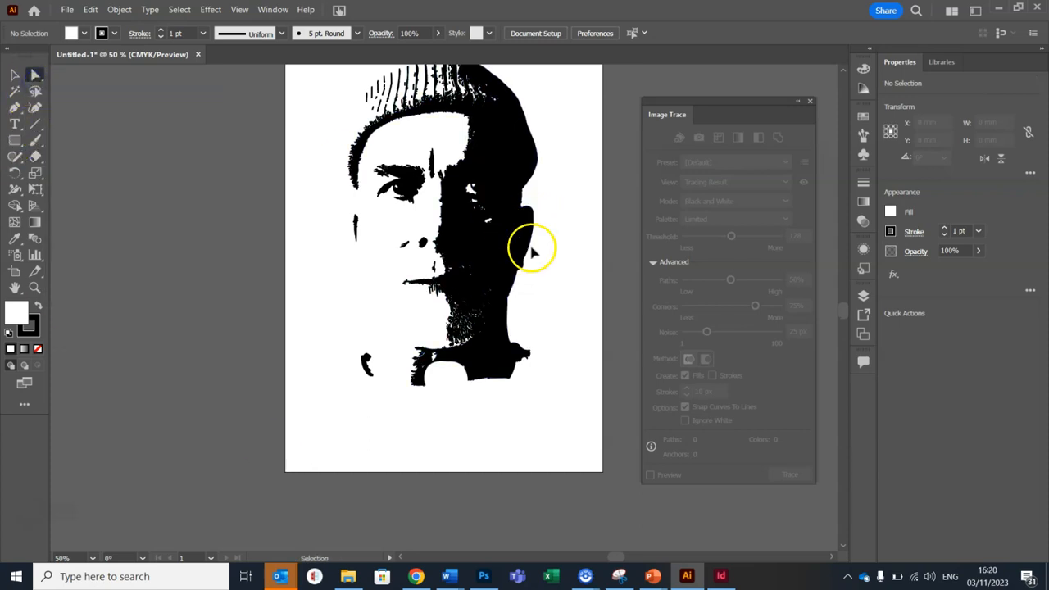
pyautogui.hotkey('ctrl', '+')
pyautogui.hotkey('ctrl', '+')
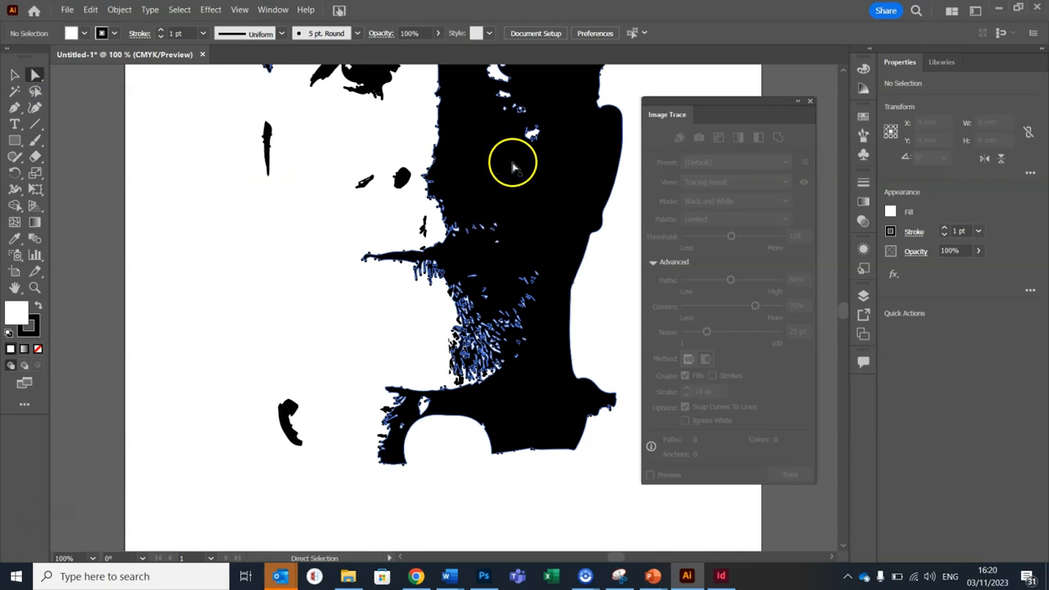
pyautogui.scroll(4, 513, 168)
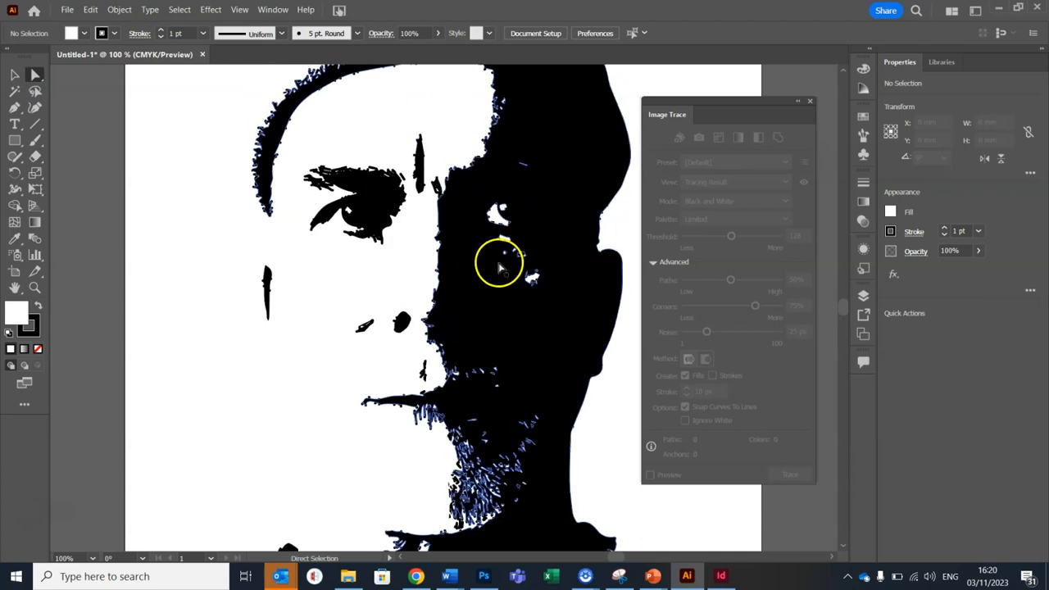
pyautogui.click(505, 250)
pyautogui.press('Delete')
pyautogui.click(522, 255)
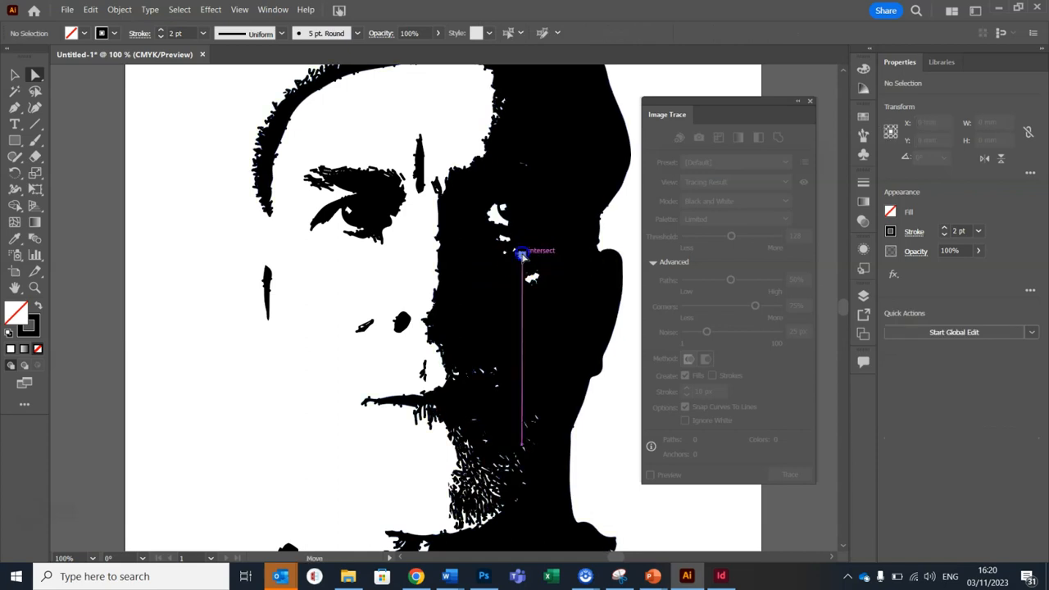
pyautogui.press('Delete')
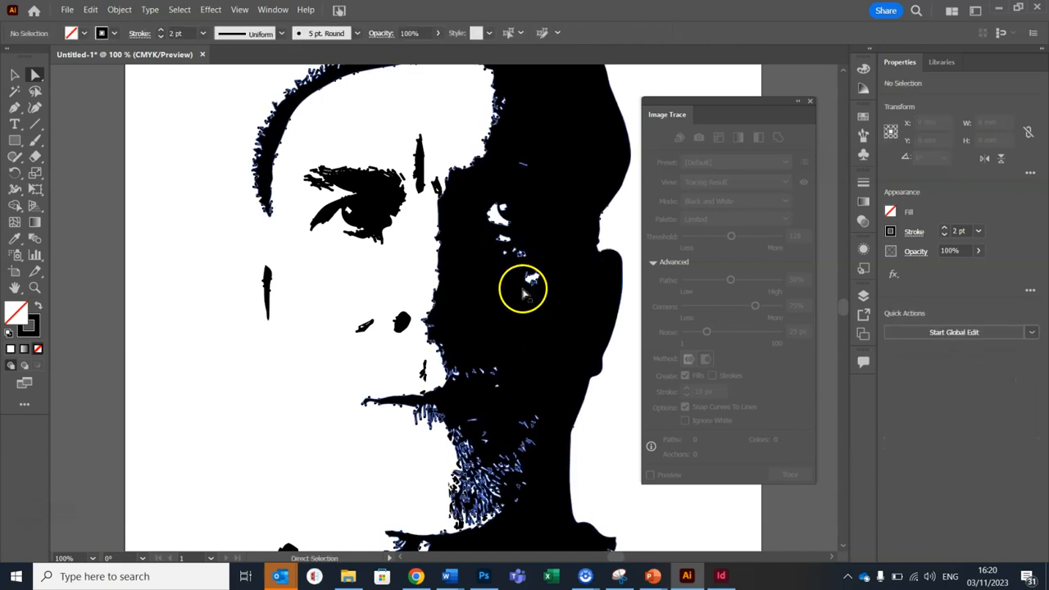
# Delete the remaining cluster of small white specks under the shadowed eye, keeping the larger cheek highlight.
pyautogui.scroll(5, 524, 293)
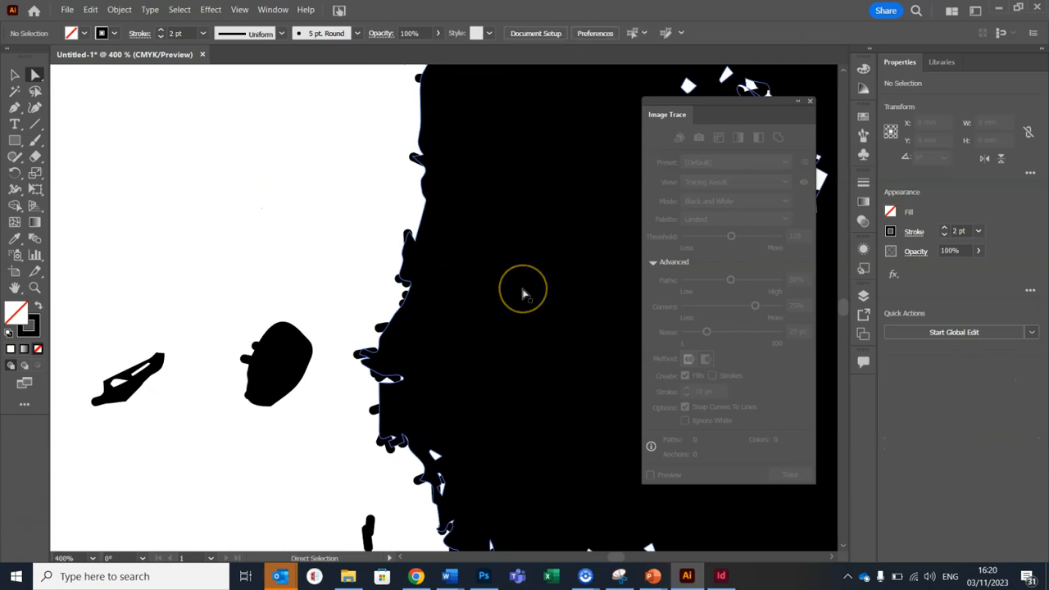
pyautogui.hscroll(-2, 524, 294)
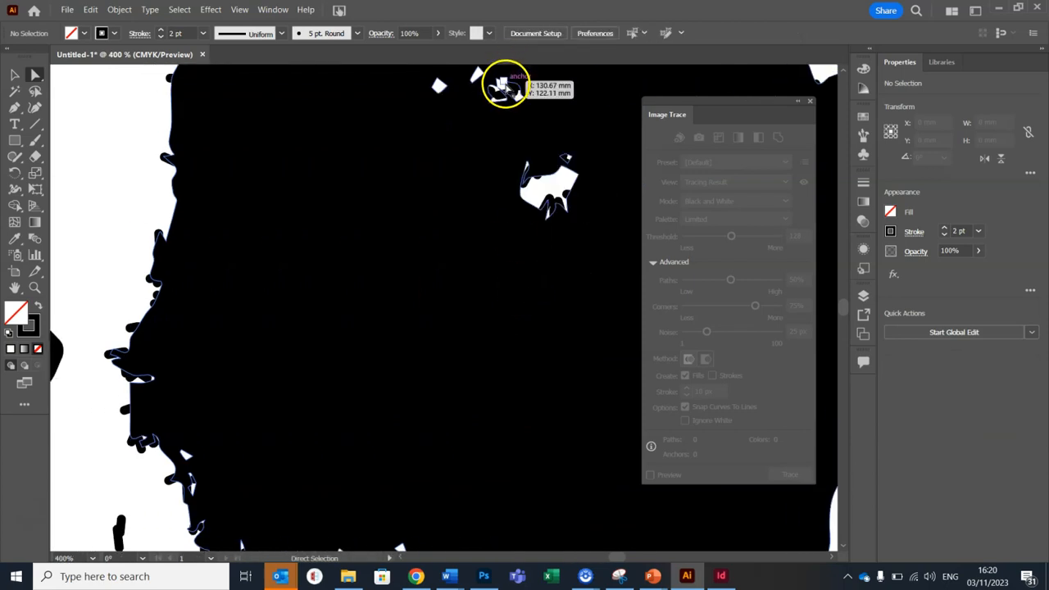
pyautogui.click(504, 89)
pyautogui.press('Delete')
pyautogui.click(474, 77)
pyautogui.press('Delete')
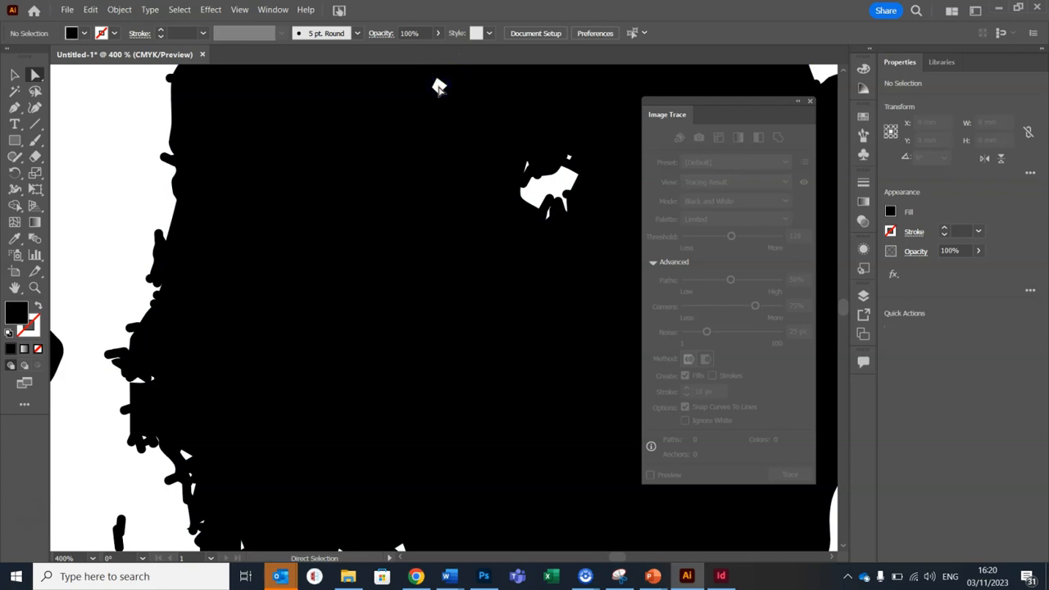
pyautogui.click(440, 84)
pyautogui.press('Delete')
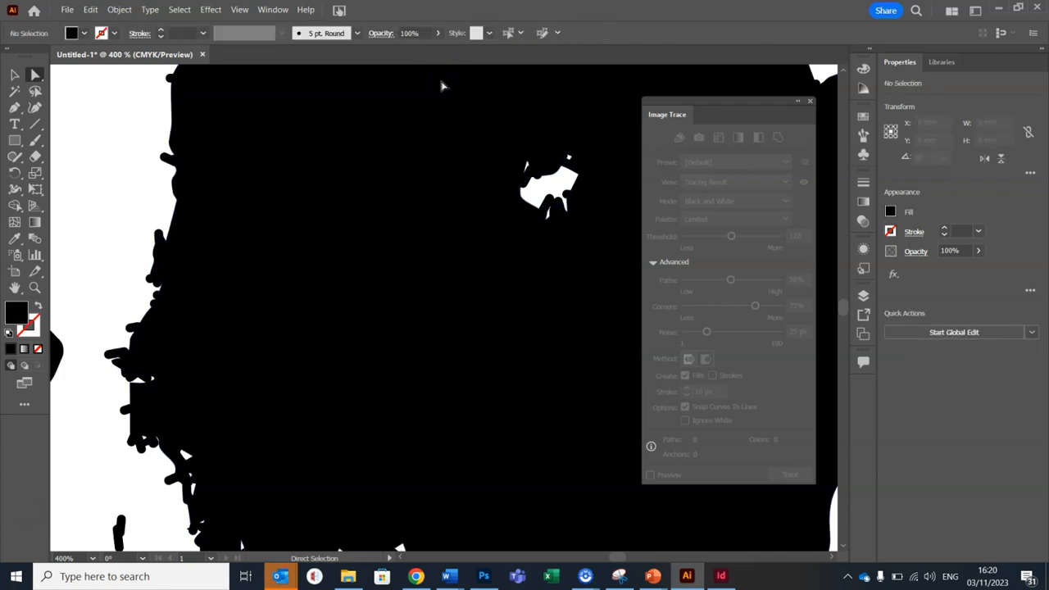
# Delete the thin white sliver in the black area above the shadowed eye.
pyautogui.hotkey('ctrl', '-')
pyautogui.hotkey('ctrl', '0')
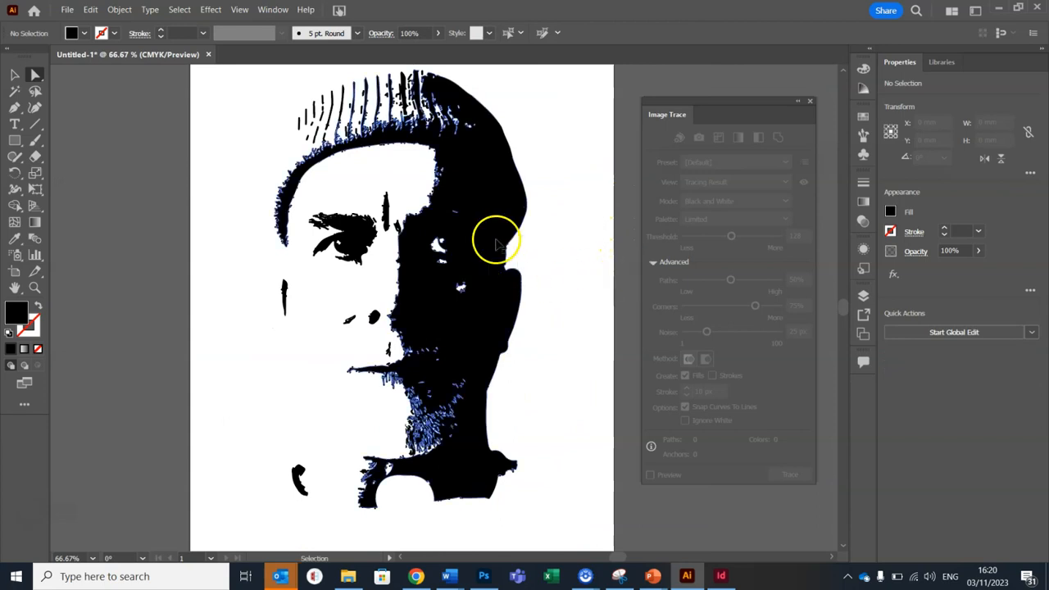
pyautogui.hotkey('ctrl', '+')
pyautogui.hotkey('ctrl', '+')
pyautogui.hotkey('ctrl', '+')
pyautogui.hotkey('ctrl', '+')
pyautogui.scroll(10, 496, 244)
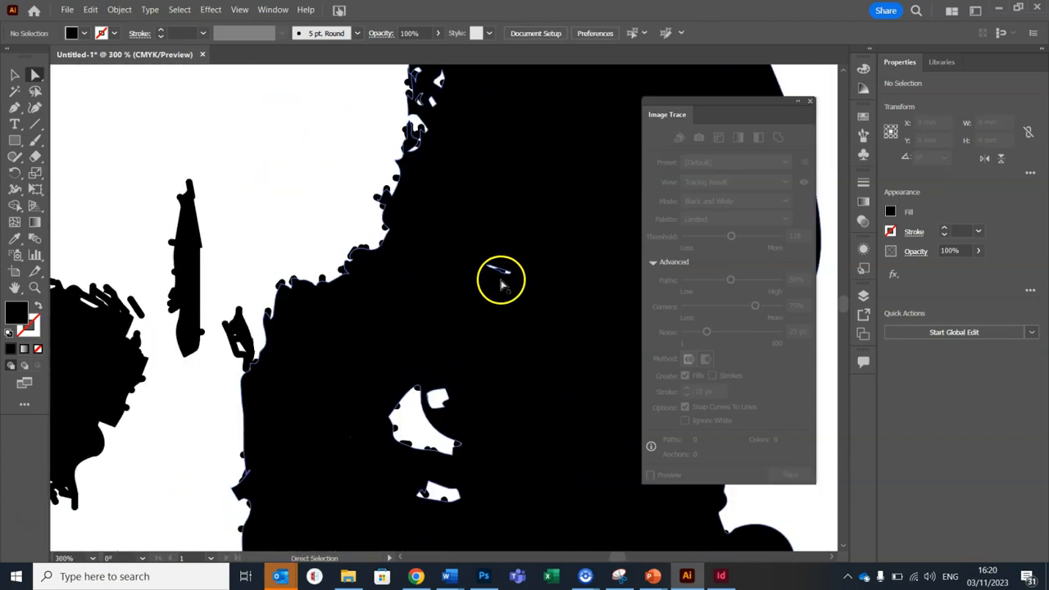
pyautogui.click(495, 272)
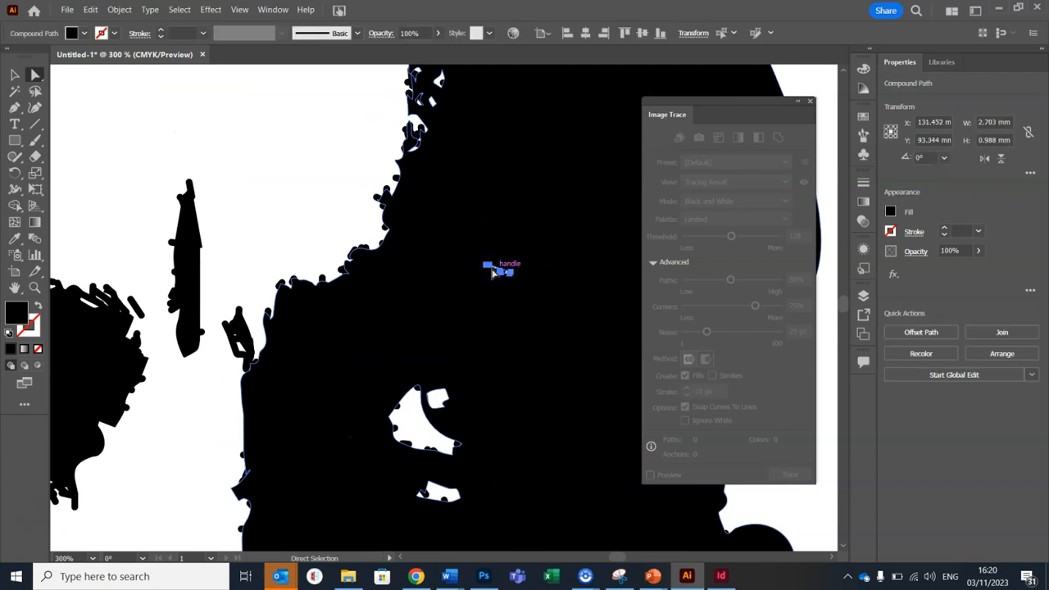
pyautogui.click(492, 274)
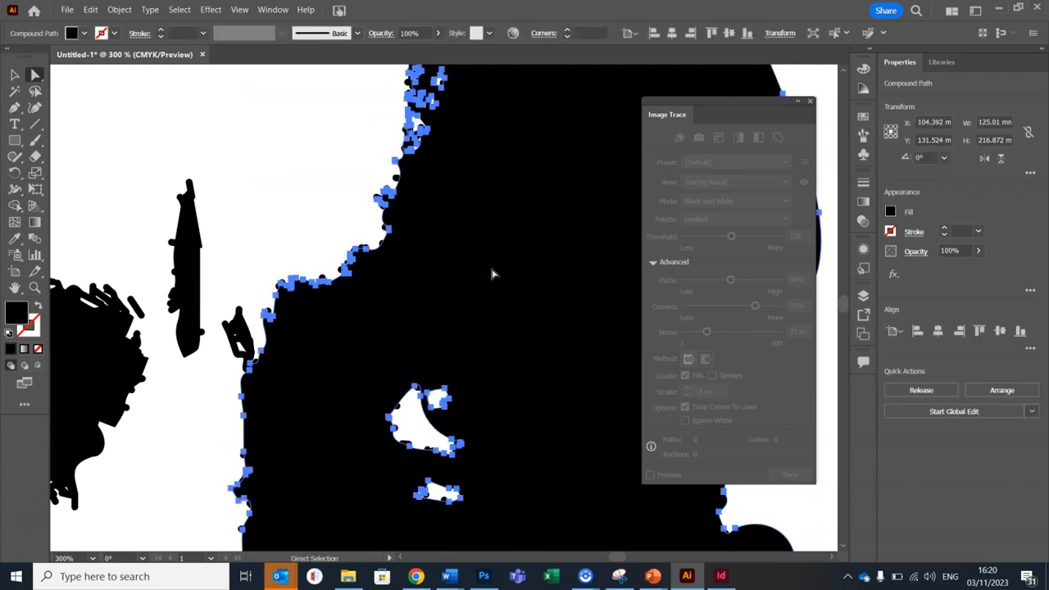
# Deselect the face path and delete the two isolated white specks just inside the shadow edge beside the forehead.
pyautogui.scroll(3, 493, 274)
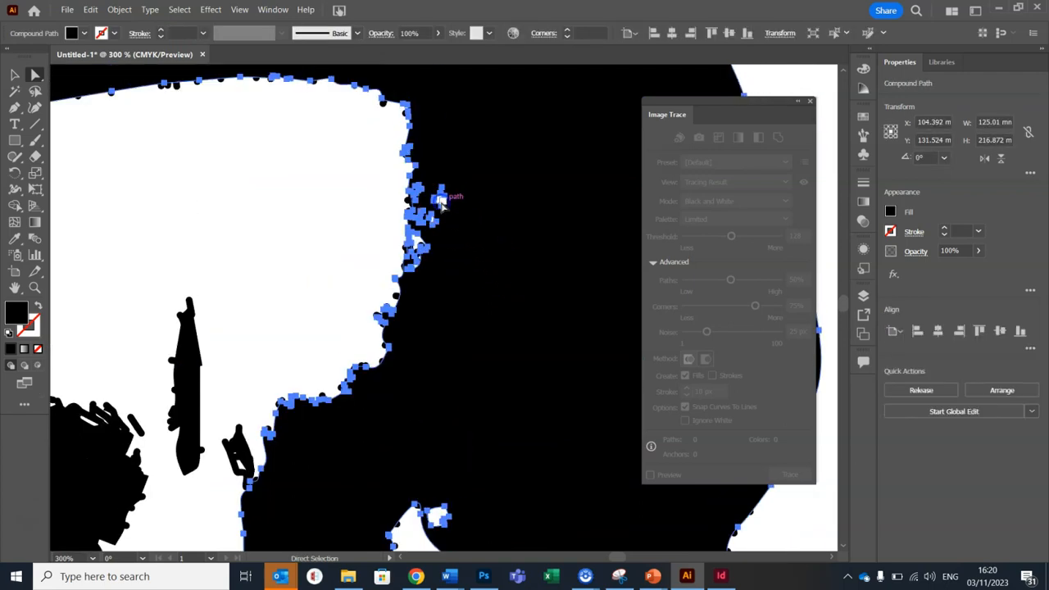
pyautogui.click(824, 80)
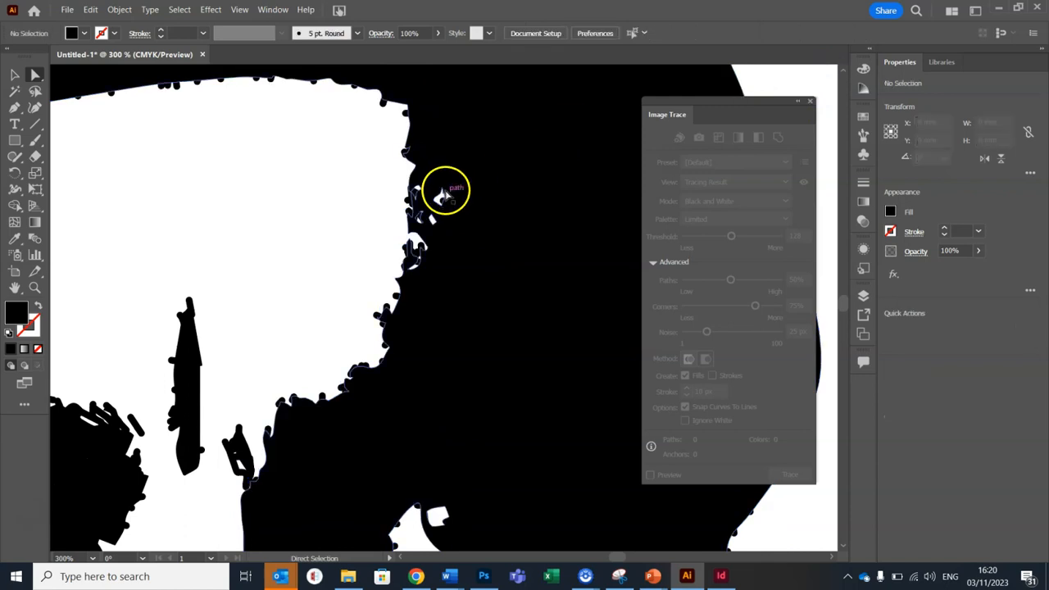
pyautogui.click(443, 200)
pyautogui.press('Delete')
pyautogui.press('Delete')
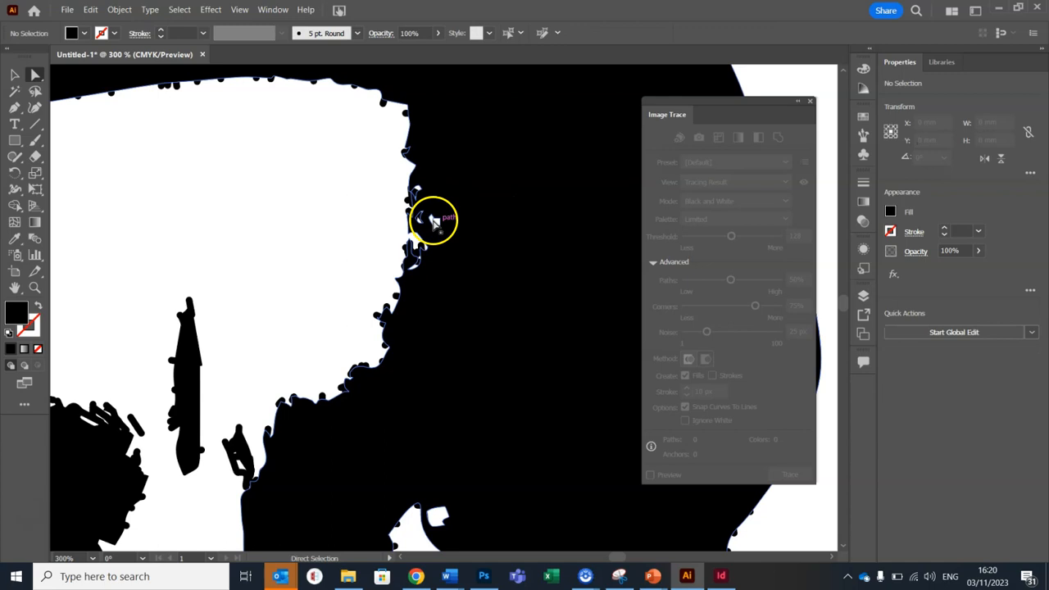
pyautogui.click(431, 219)
pyautogui.press('Delete')
pyautogui.press('Delete')
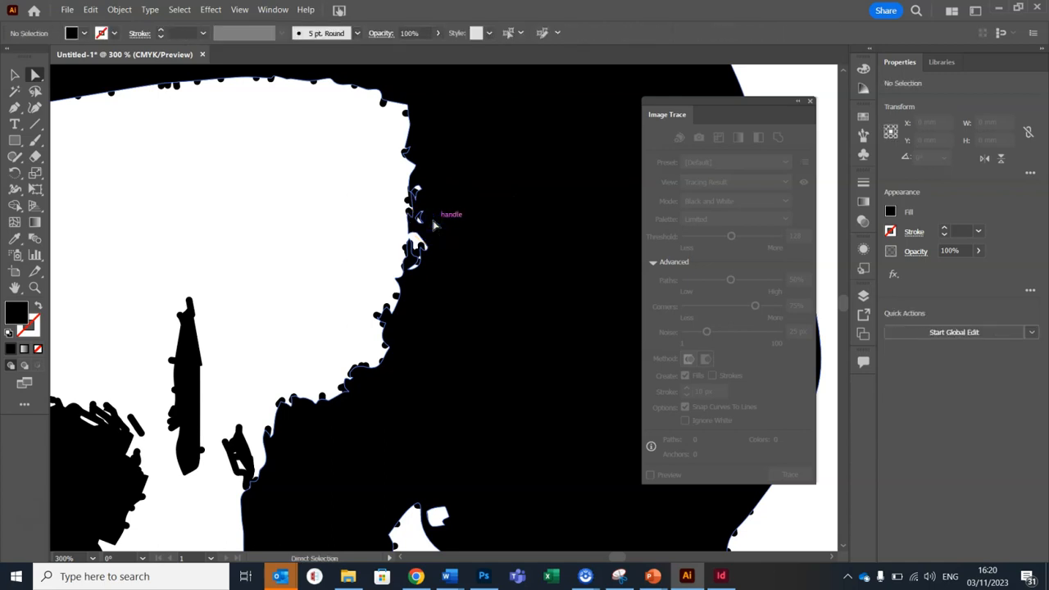
# Select the whole cleaned portrait and expand it with Fill and Stroke included.
pyautogui.scroll(-4, 434, 225)
pyautogui.click(15, 75)
pyautogui.scroll(-4, 116, 201)
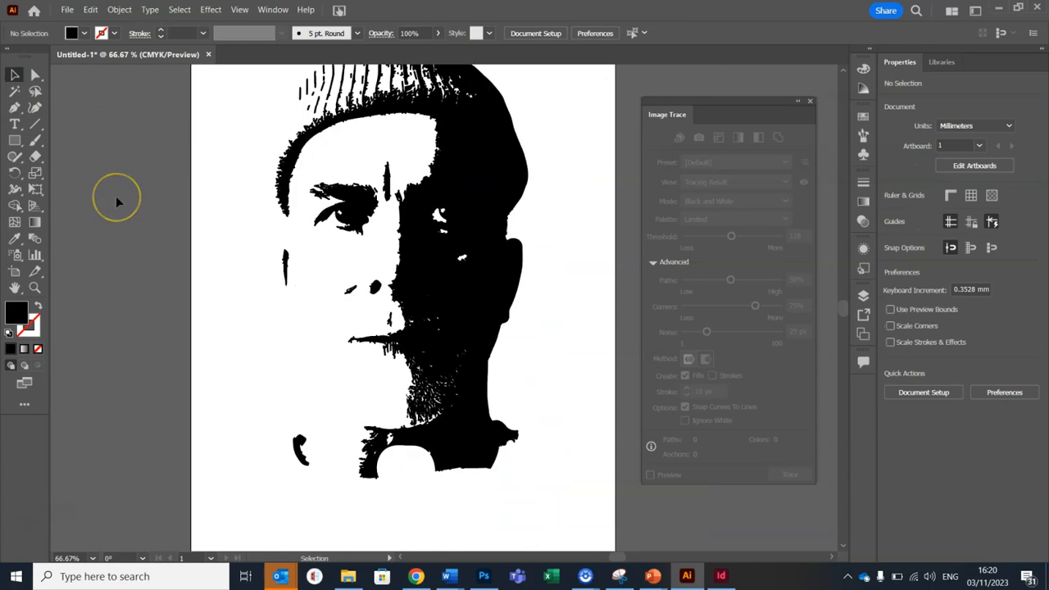
pyautogui.scroll(2, 116, 201)
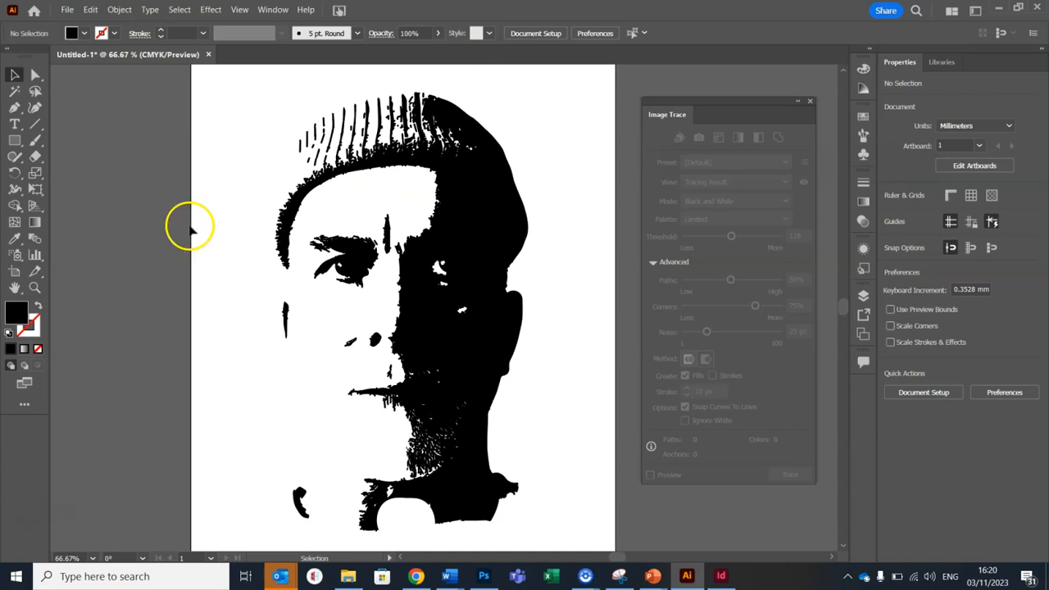
pyautogui.click(464, 180)
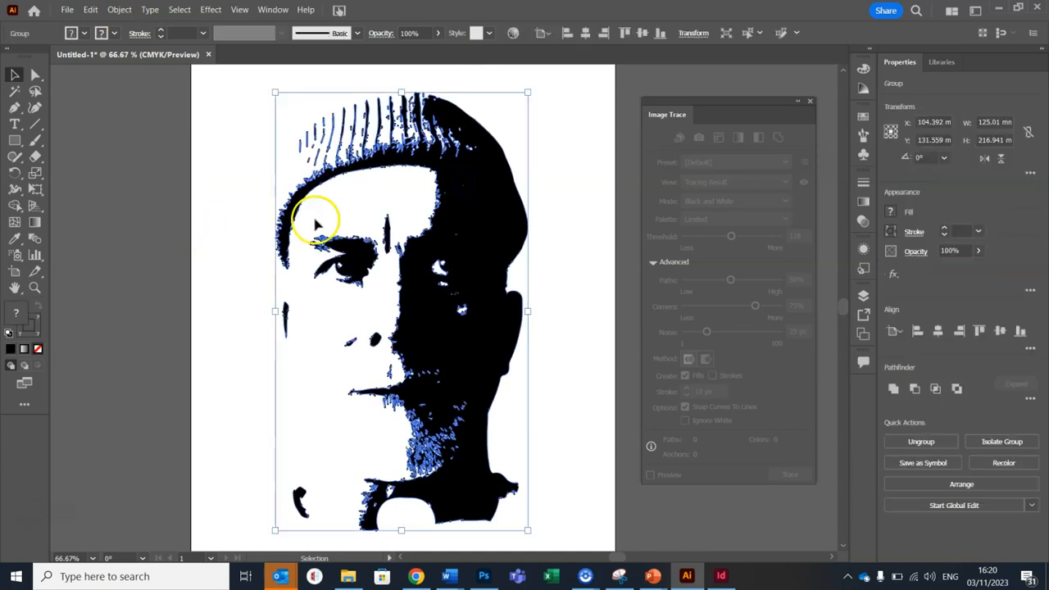
pyautogui.click(120, 10)
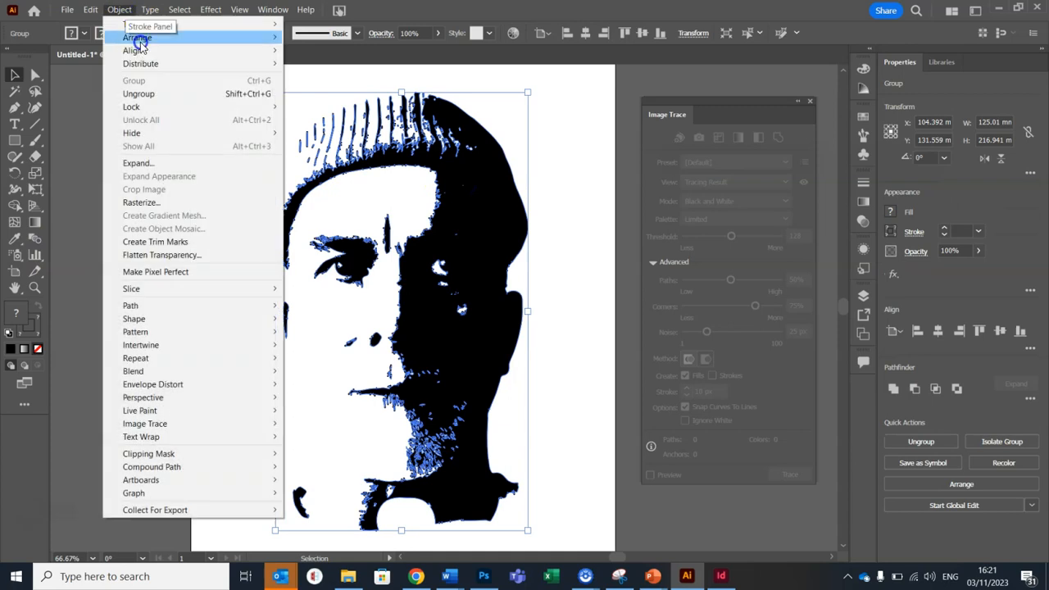
pyautogui.click(155, 163)
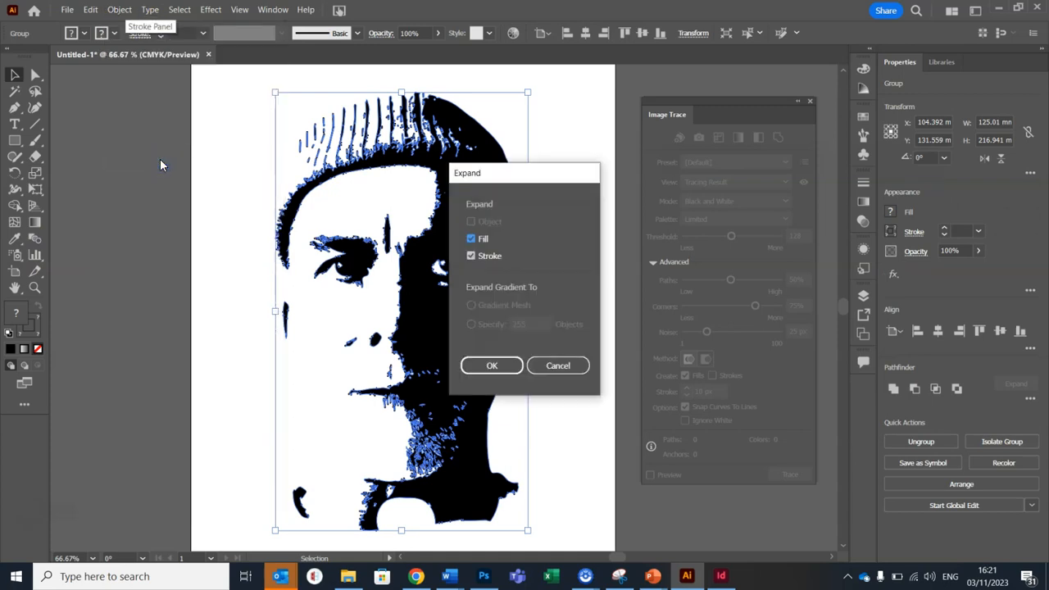
pyautogui.click(504, 366)
pyautogui.click(29, 325)
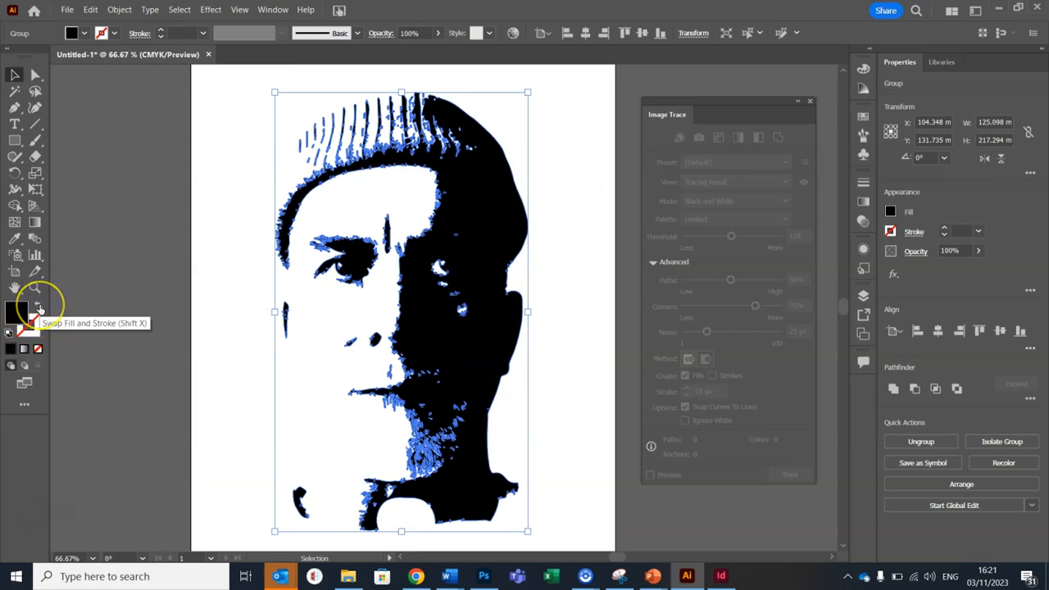
# Swap the portrait's fill and stroke to give it a black outline without fill, and leave the whole group selected.
pyautogui.click(38, 306)
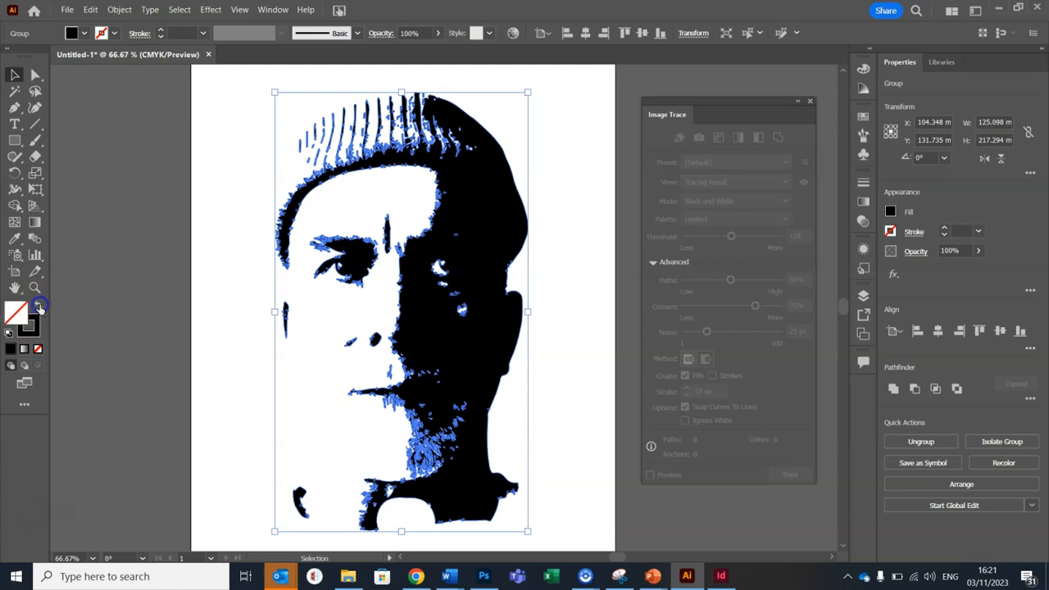
pyautogui.click(102, 150)
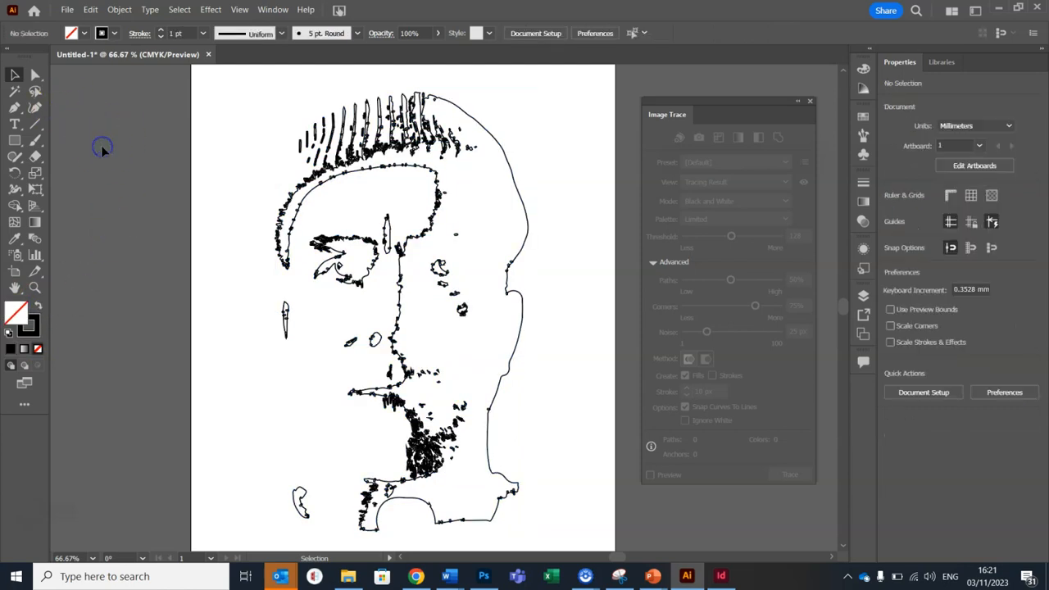
pyautogui.click(307, 162)
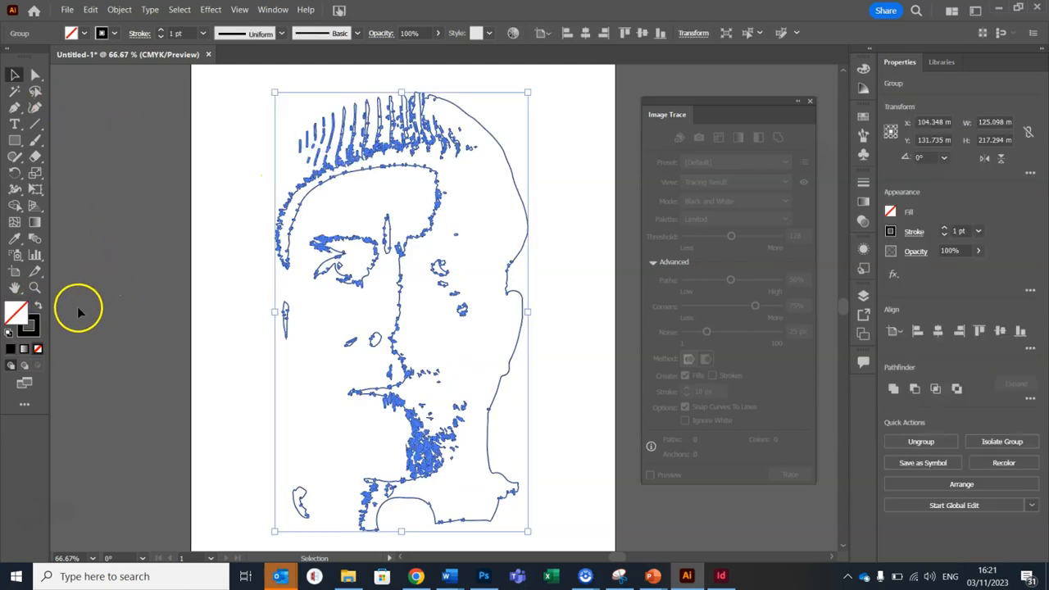
# Try to set the portrait's stroke colour to M 100%, Y 100% and K 0% with the Color Picker.
pyautogui.click(36, 327)
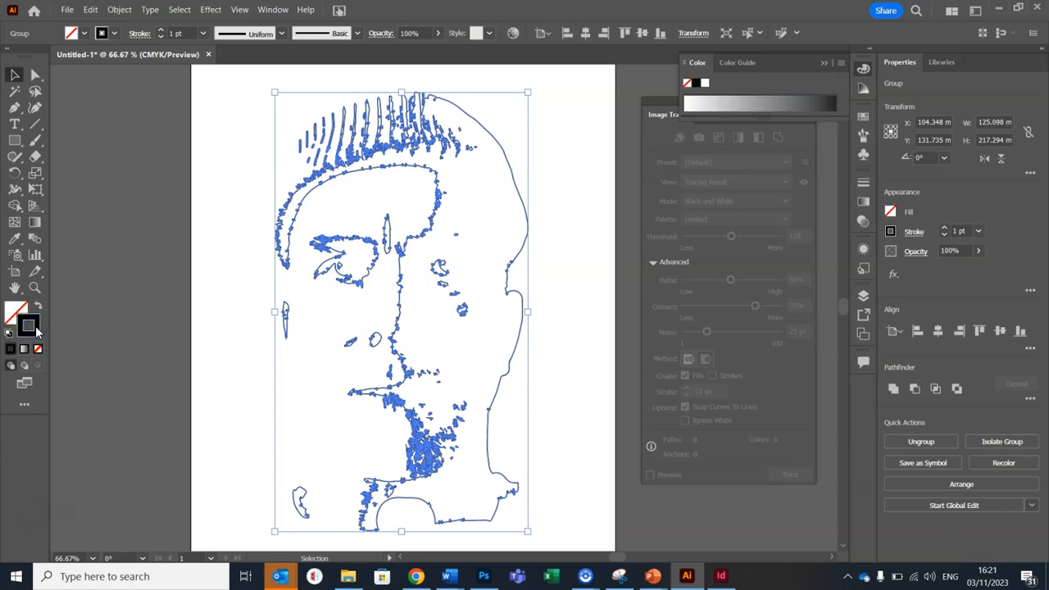
pyautogui.doubleClick(36, 327)
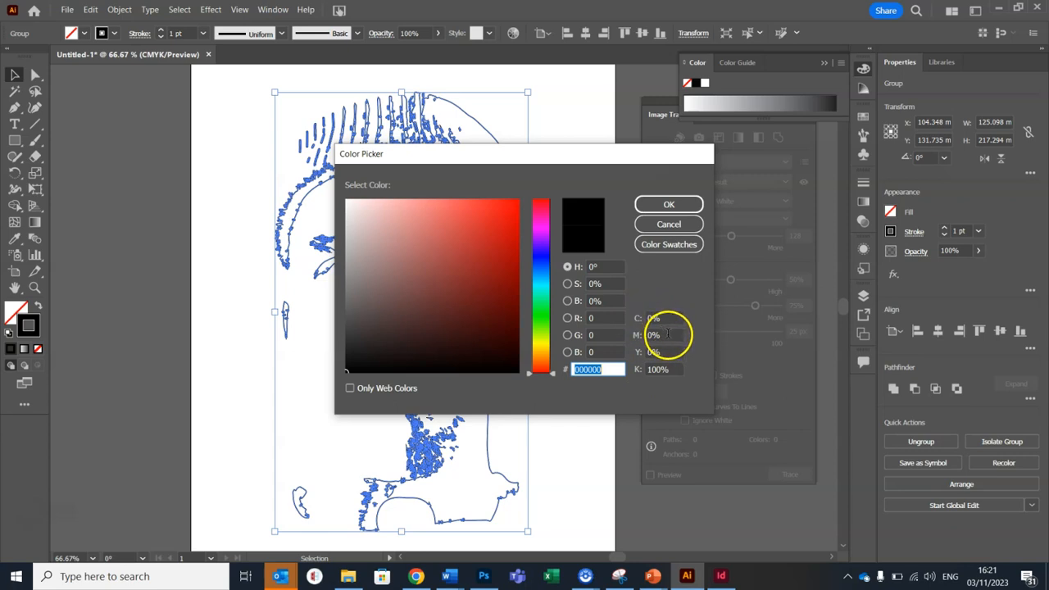
pyautogui.click(664, 334)
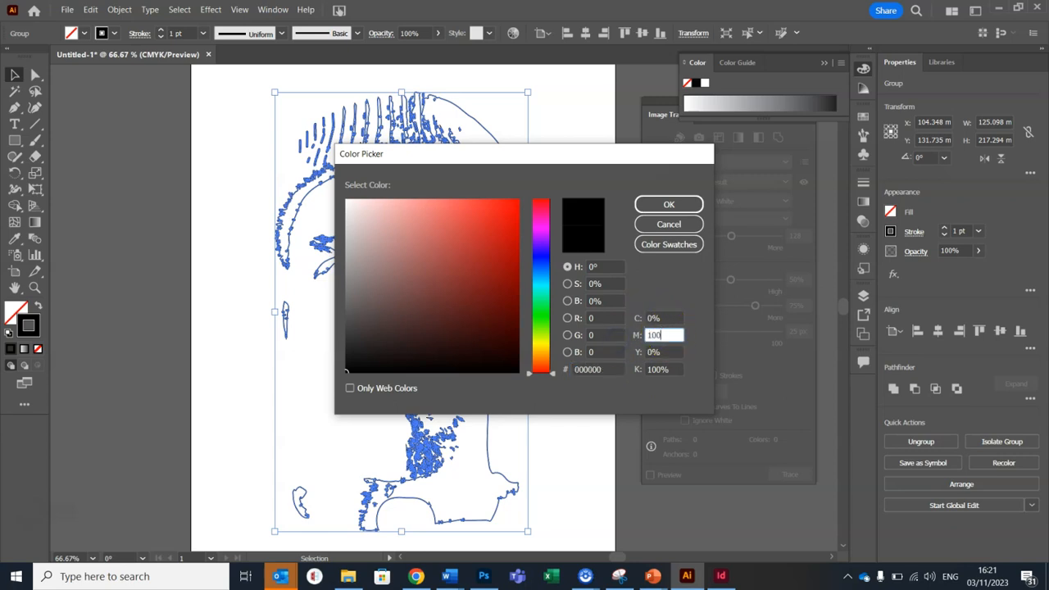
pyautogui.click(663, 351)
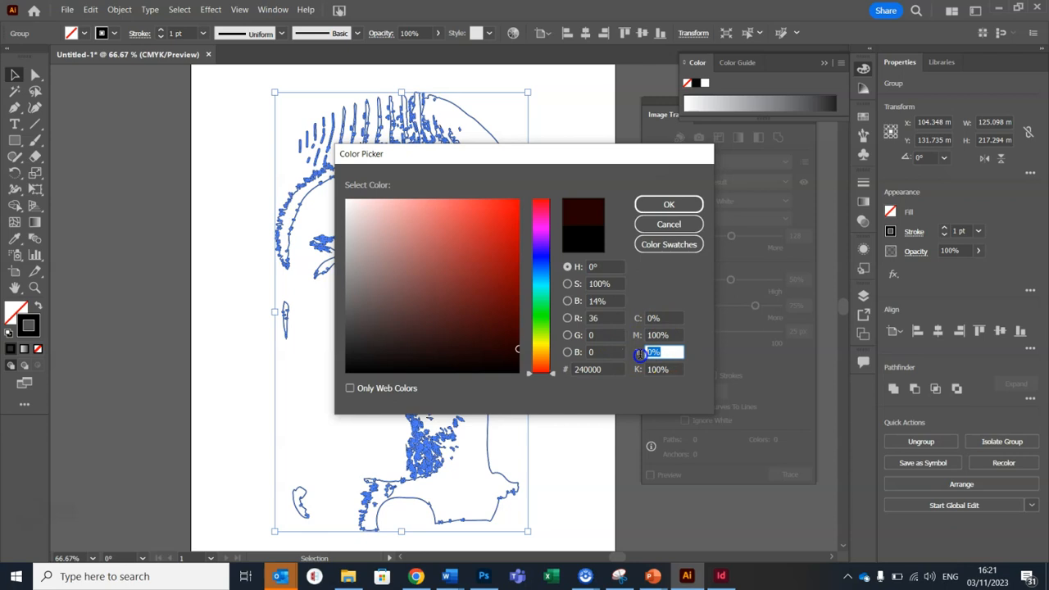
pyautogui.click(665, 369)
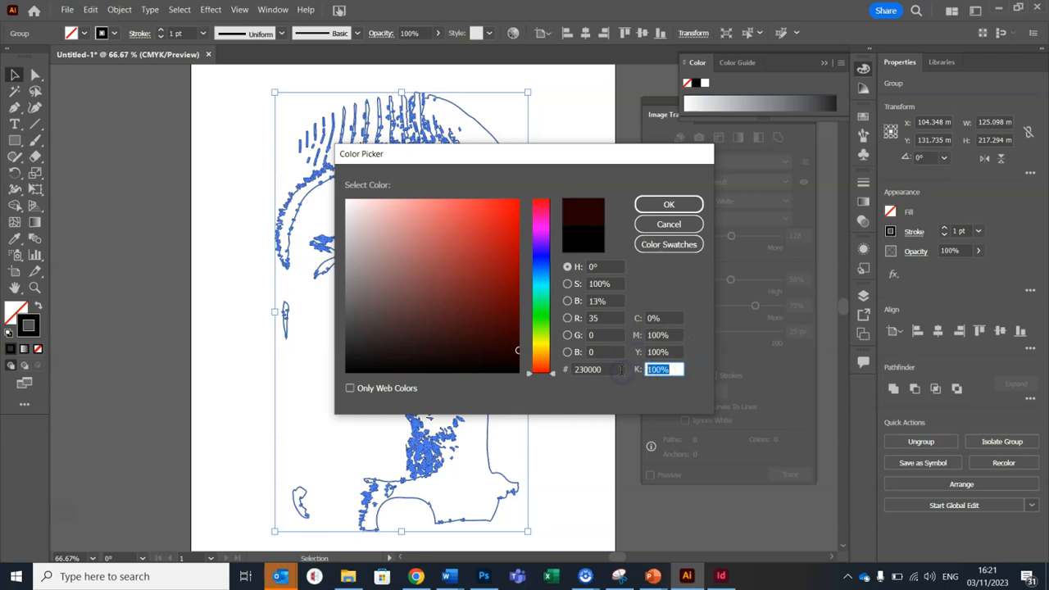
pyautogui.write('0')
pyautogui.click(669, 205)
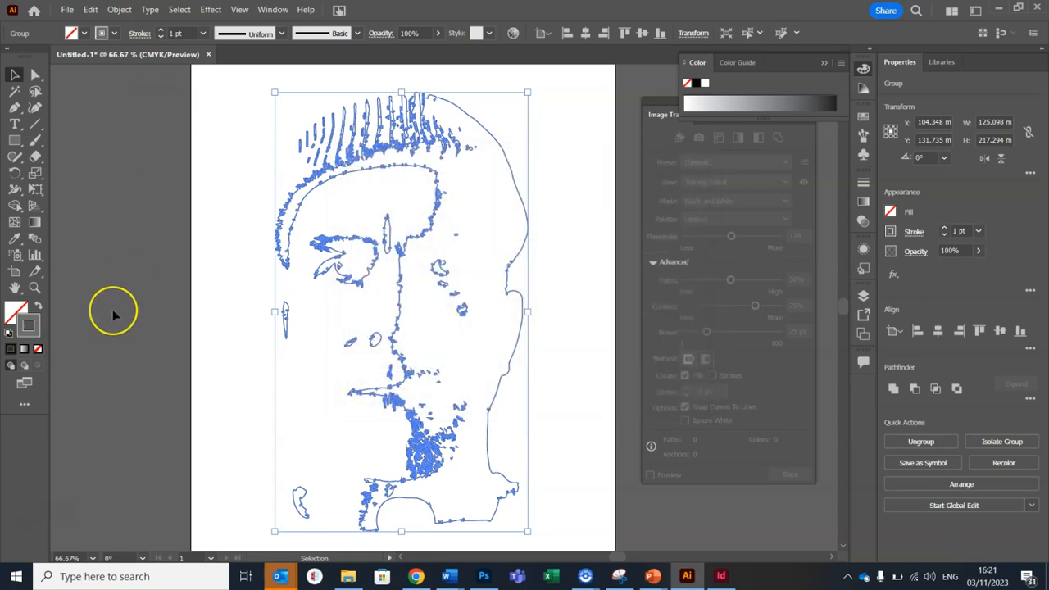
pyautogui.doubleClick(37, 325)
pyautogui.click(670, 207)
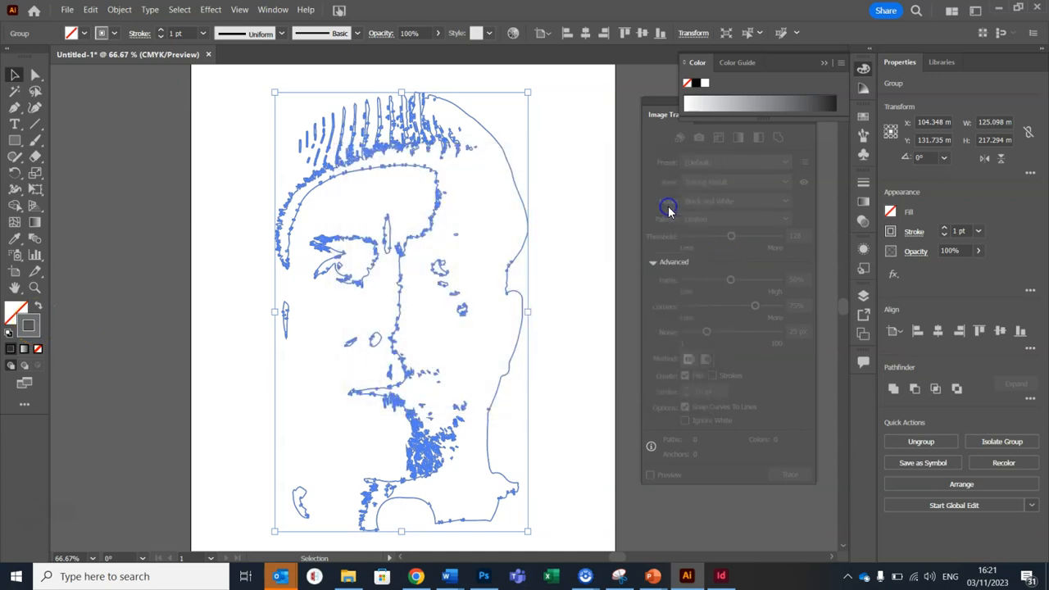
# Apply the red swatch C=0 M=100 Y=100 K=0 to the portrait's stroke and deselect the artwork.
pyautogui.click(114, 34)
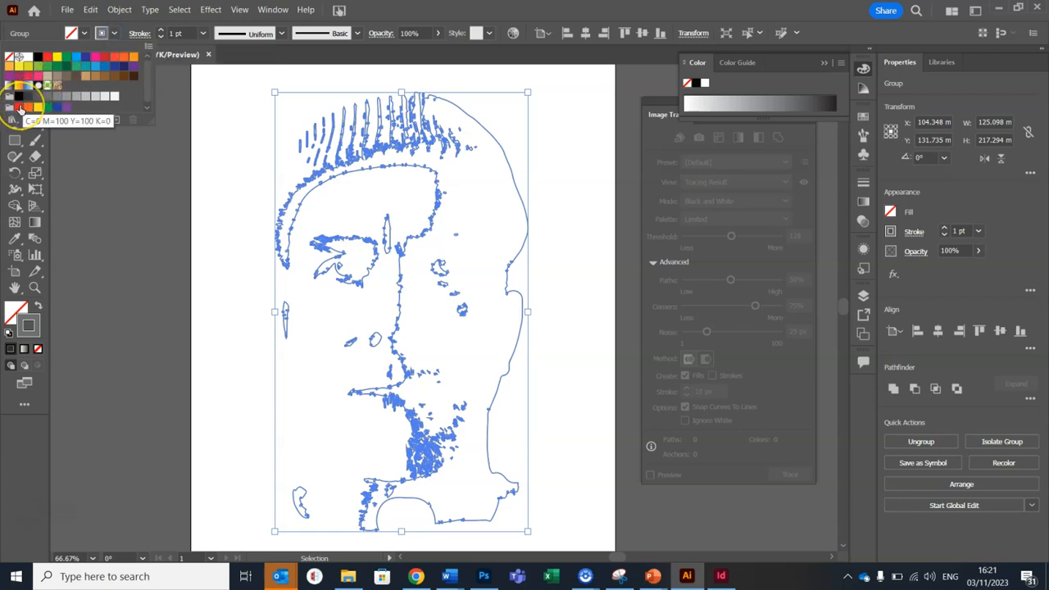
pyautogui.click(20, 108)
pyautogui.click(158, 148)
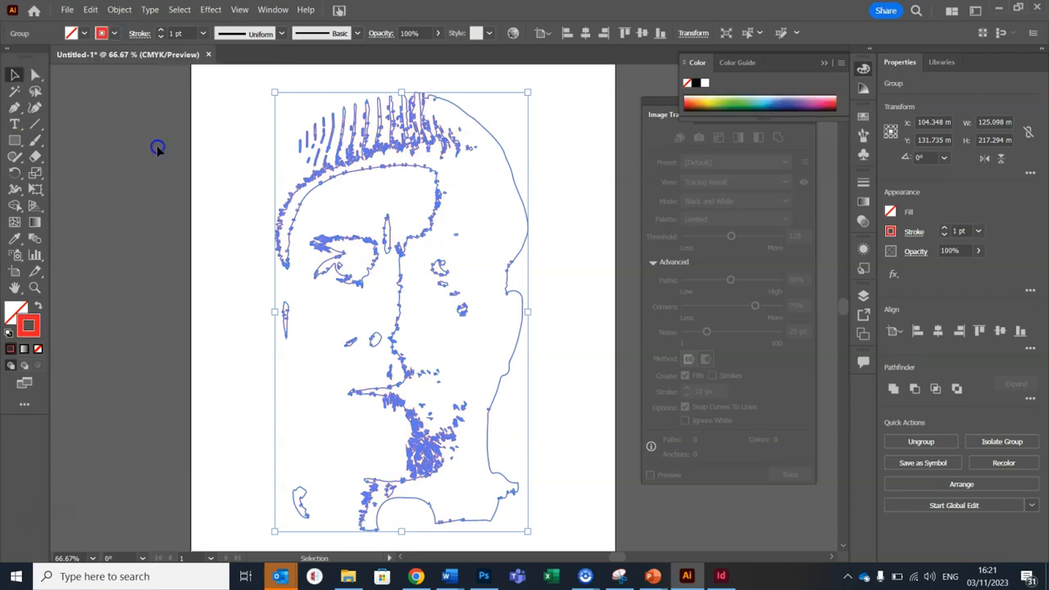
pyautogui.click(120, 151)
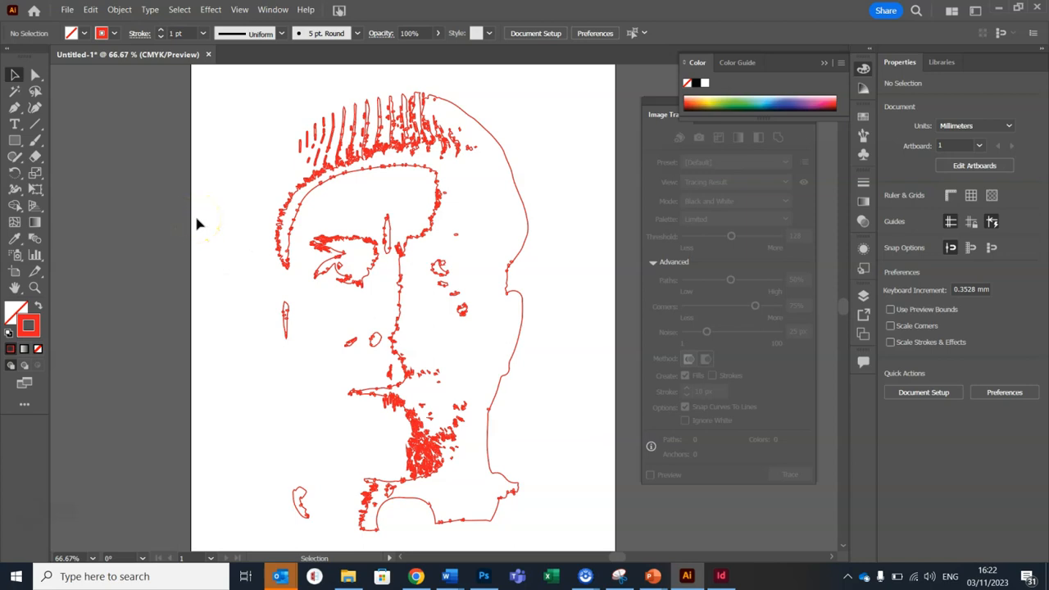
# Set the whole portrait's stroke weight to 0.25 pt and deselect it.
pyautogui.click(371, 155)
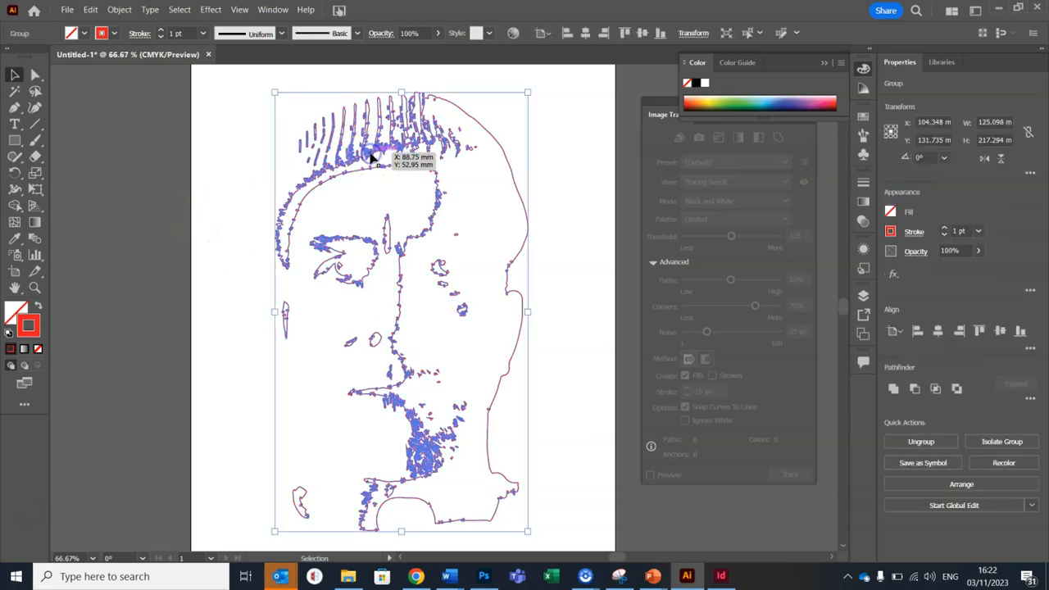
pyautogui.click(980, 233)
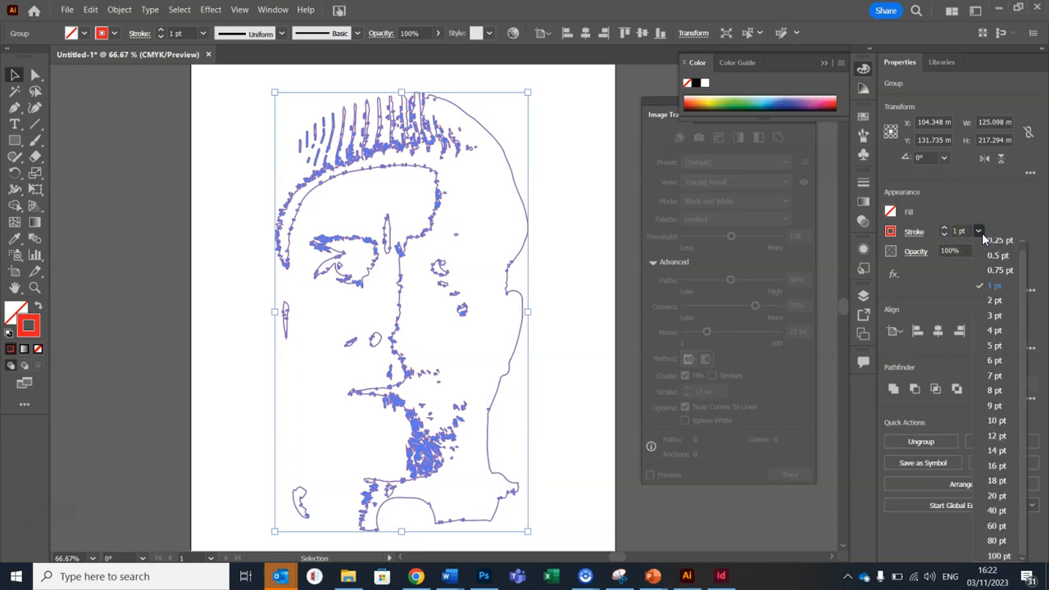
pyautogui.click(993, 241)
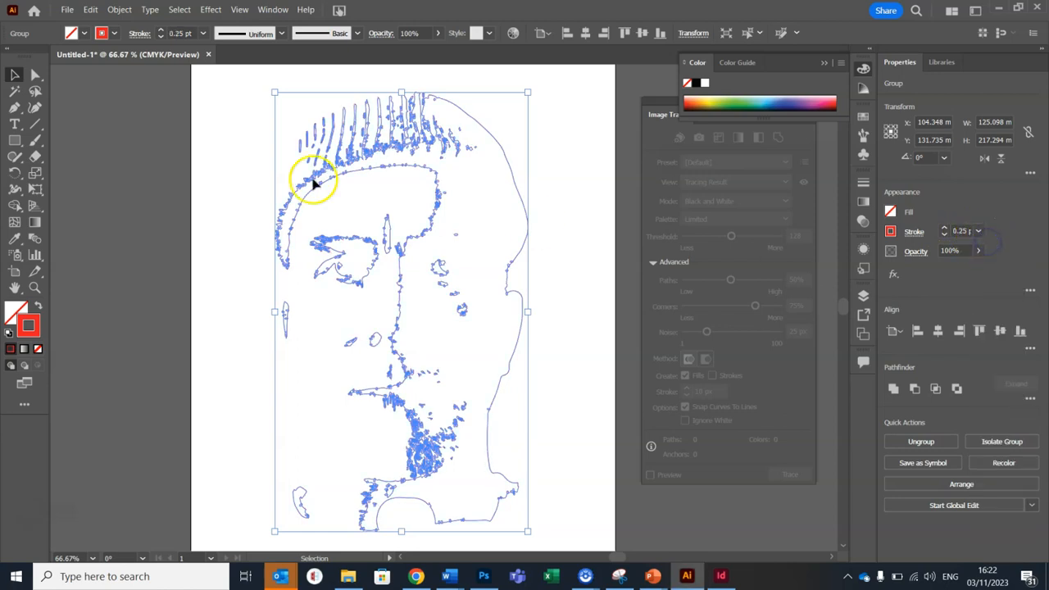
pyautogui.click(92, 103)
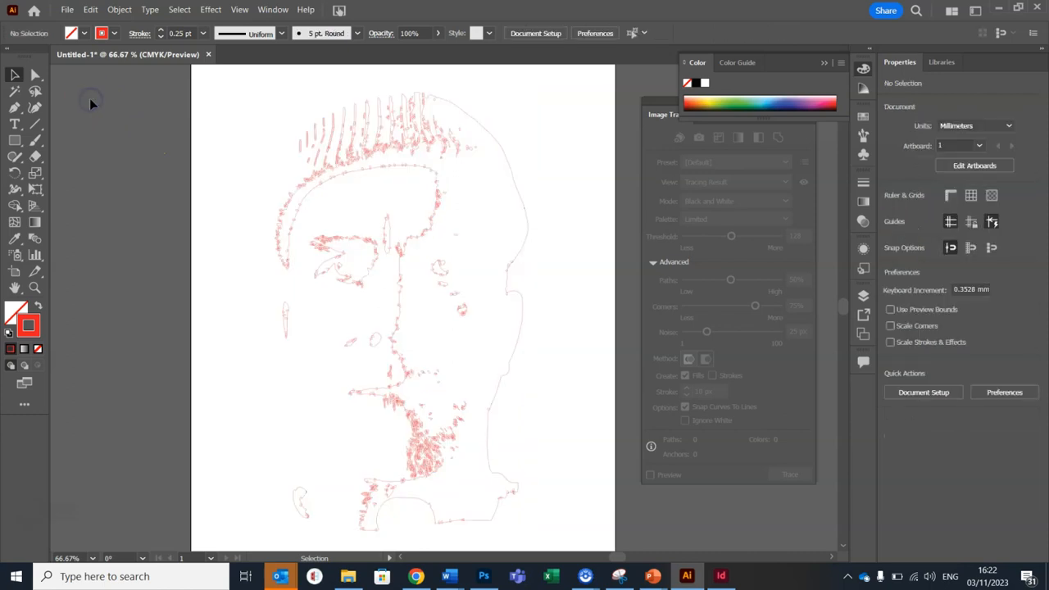
# Examine the thin red outlines around the eyes and nose up close, and check the whole portrait on the artboard.
pyautogui.hotkey('ctrl', '=')
pyautogui.hotkey('ctrl', '=')
pyautogui.hotkey('ctrl', '=')
pyautogui.hotkey('ctrl', '=')
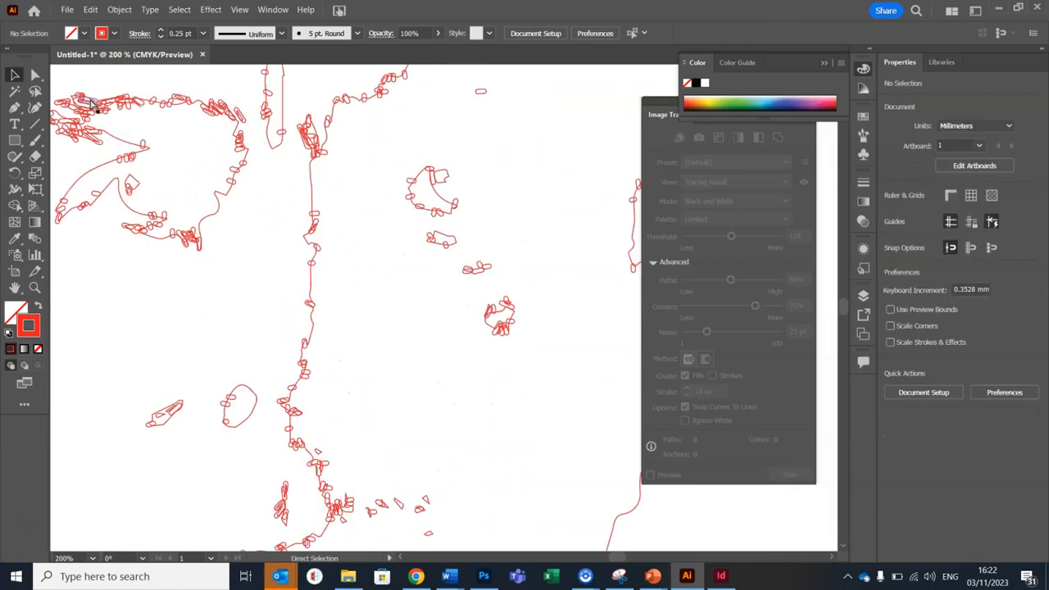
pyautogui.hotkey('ctrl', '-')
pyautogui.hotkey('ctrl', '-')
pyautogui.hotkey('ctrl', '-')
pyautogui.hotkey('ctrl', '-')
pyautogui.hotkey('ctrl', '-')
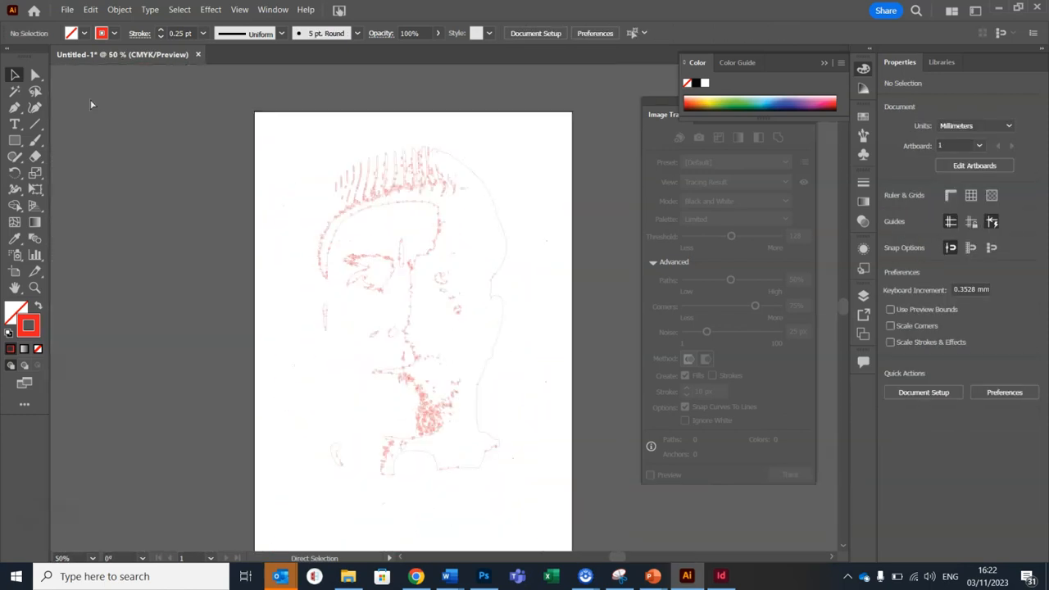
pyautogui.hotkey('ctrl', '=')
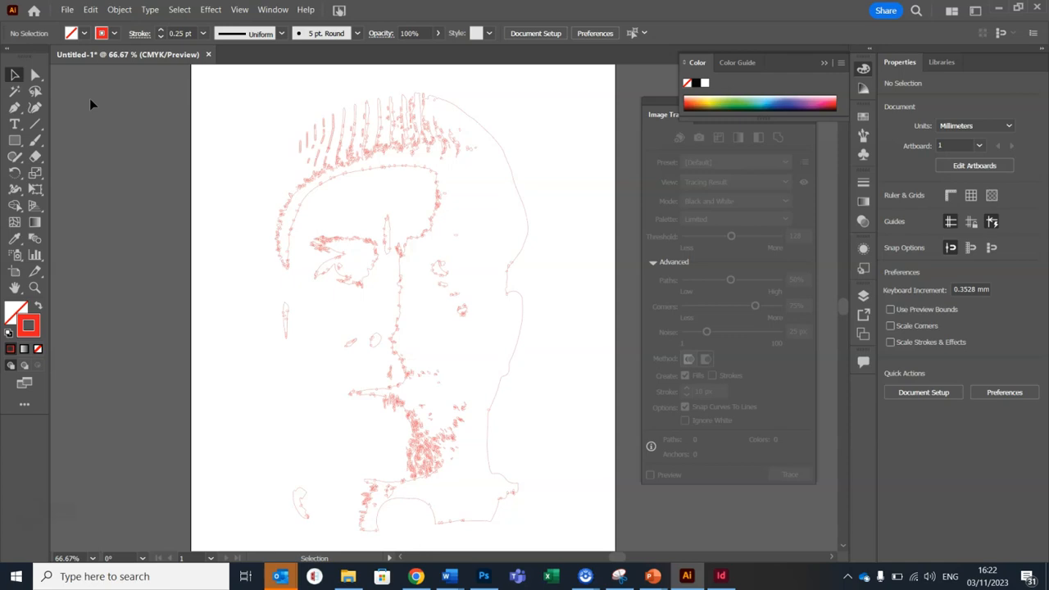
# Save the document on the computer as an Adobe Illustrator file named with the subject's first name plus "Cut Out", using Illustrator 2020 compatibility.
pyautogui.click(68, 10)
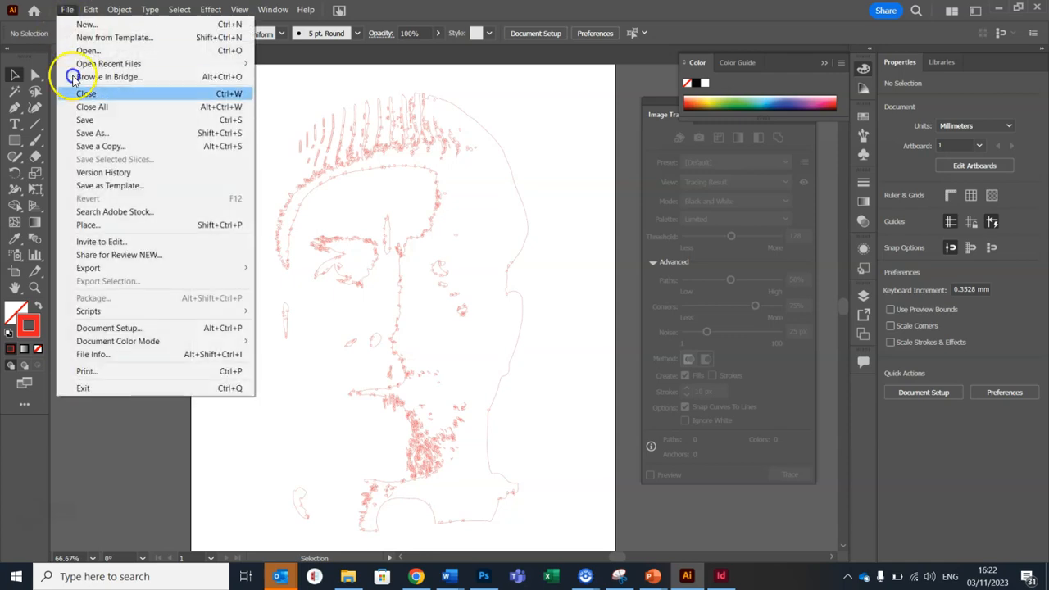
pyautogui.click(82, 120)
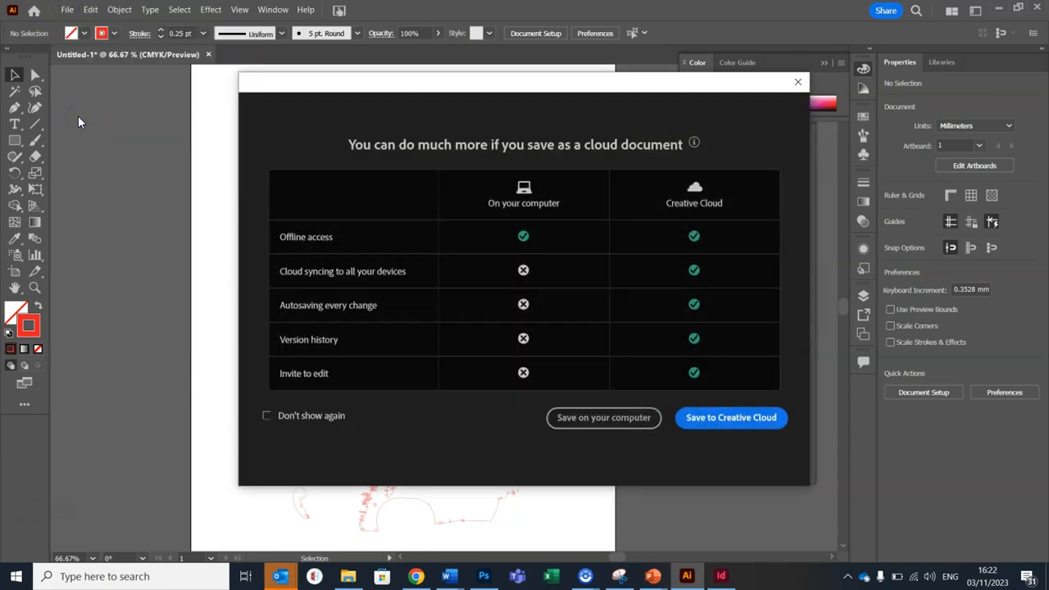
pyautogui.click(587, 419)
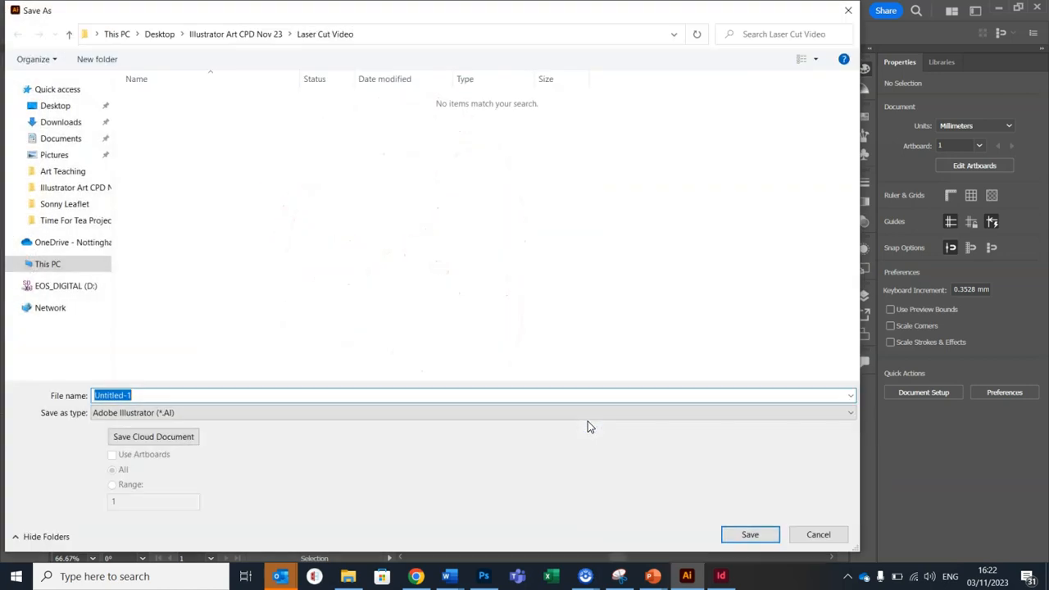
pyautogui.write('Julian Cut Out')
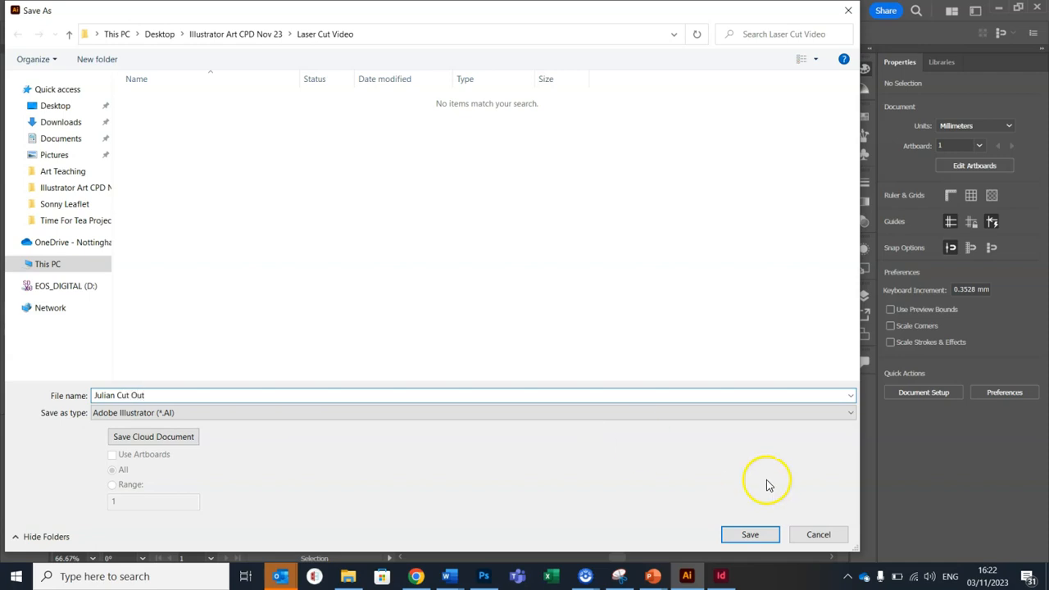
pyautogui.click(753, 537)
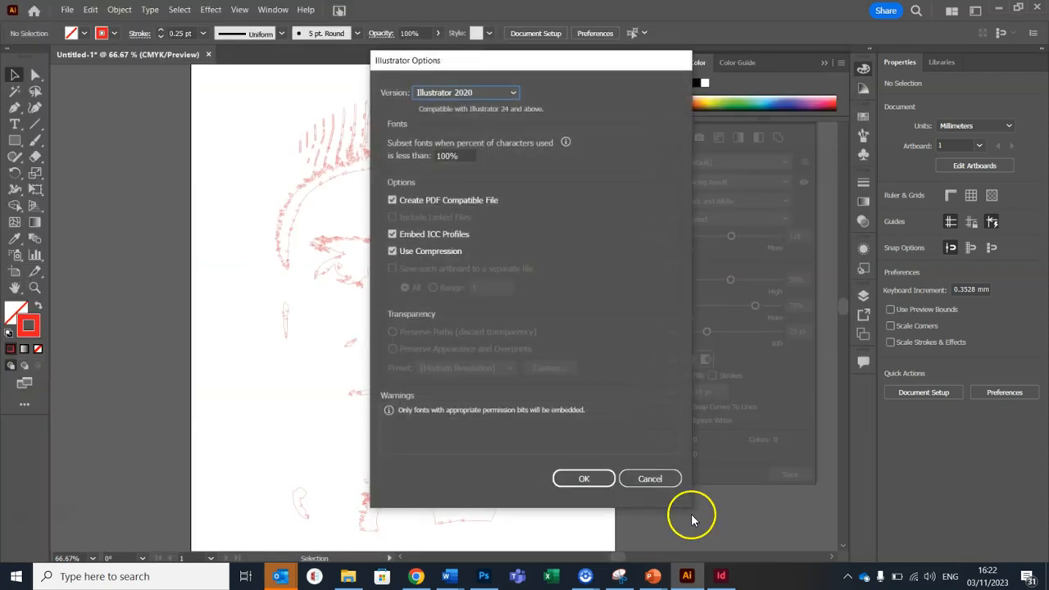
pyautogui.click(590, 480)
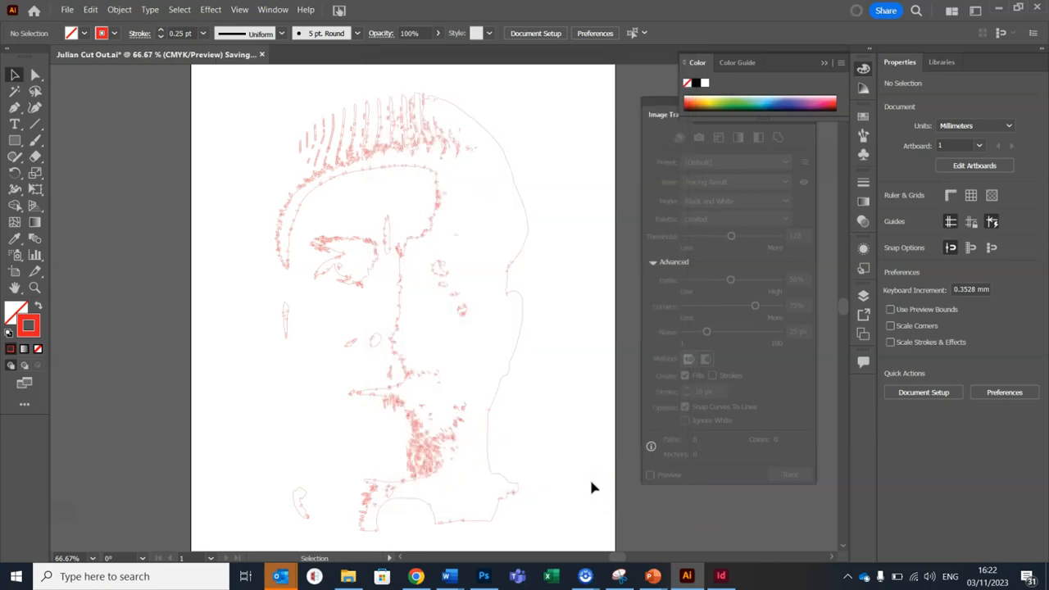